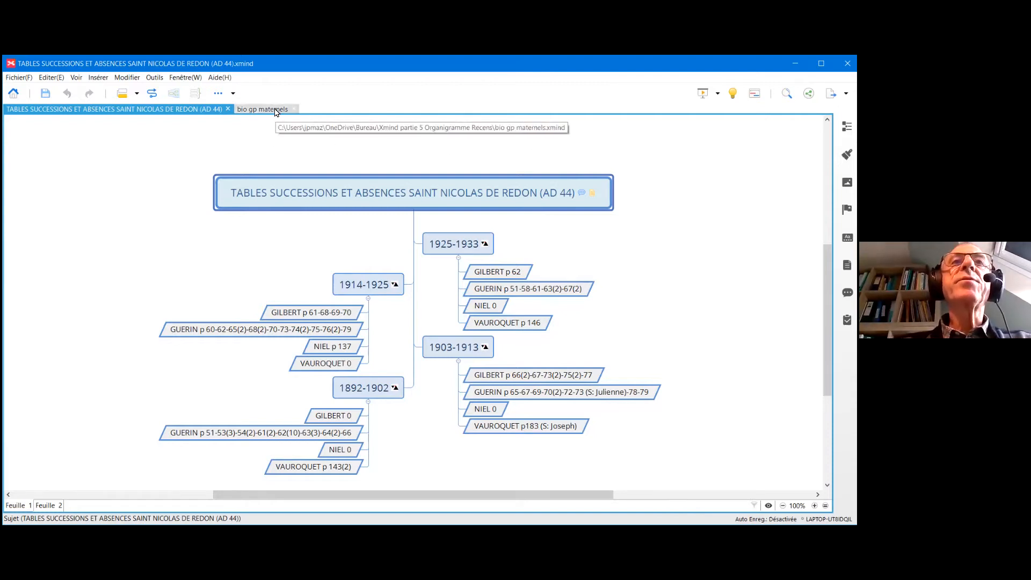
Step: Switch to the bio gp maternels map and open the cover PDF attached to the Couverture topic
left_click(276, 111)
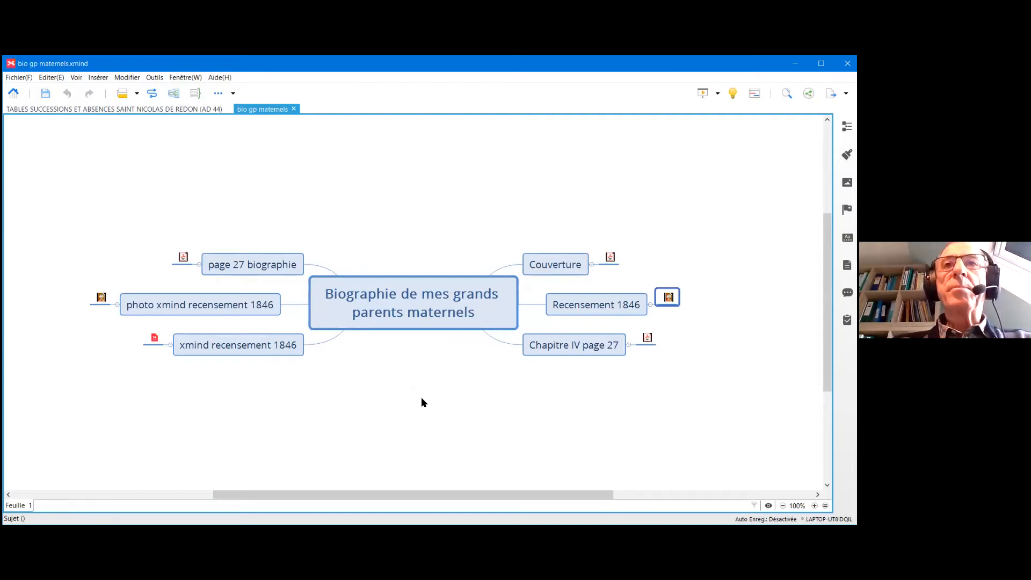
left_click(610, 258)
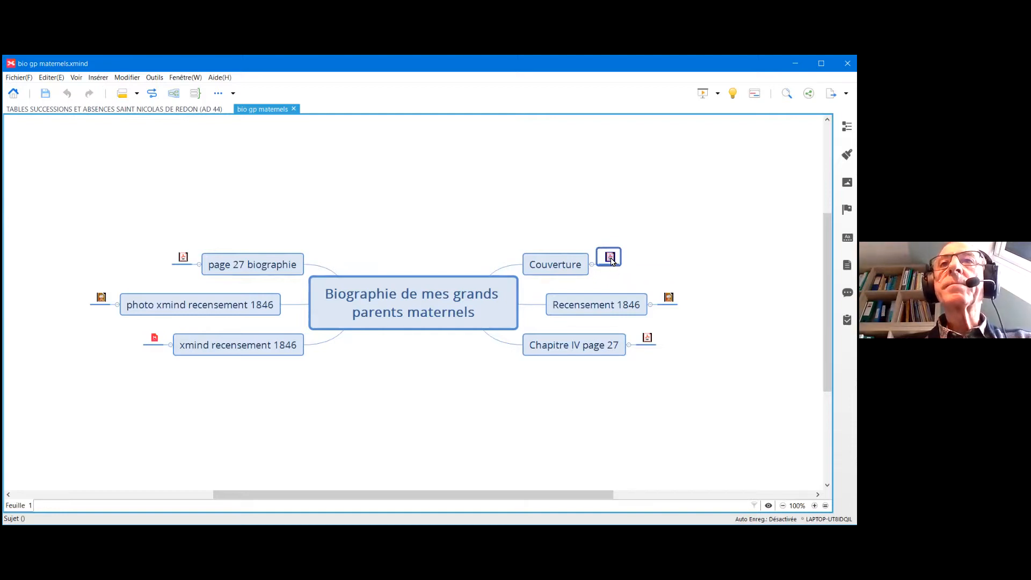
left_click(588, 179)
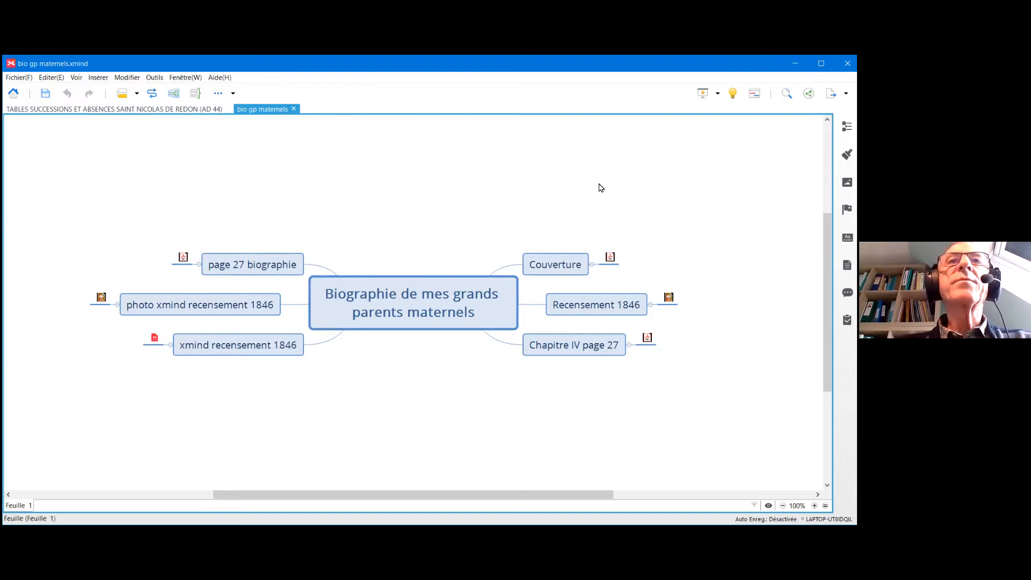
left_click(610, 258)
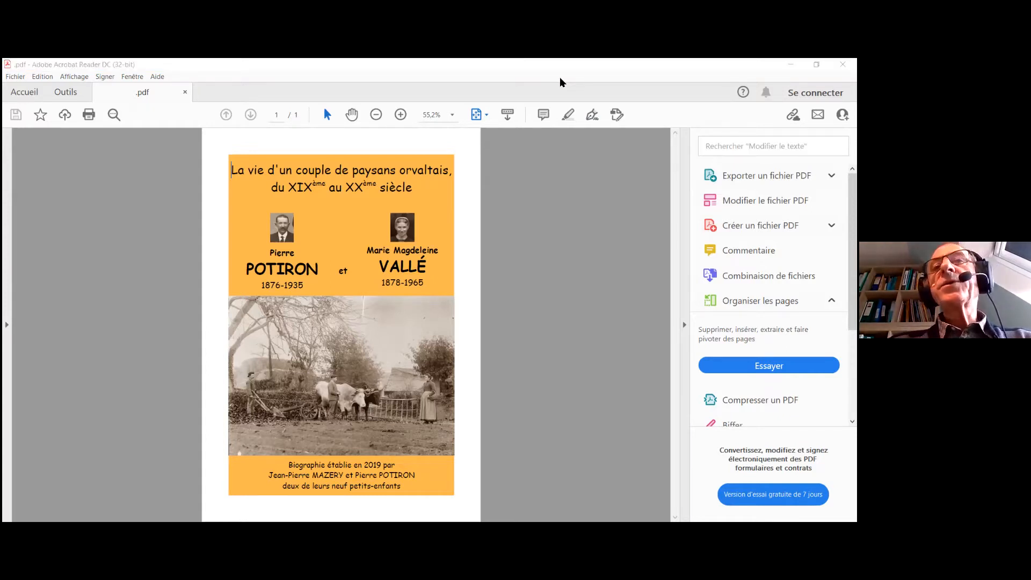
Step: Return to XMind, view the census image attached to the Recensement 1846 topic, and come back to the map
key("alt+Tab")
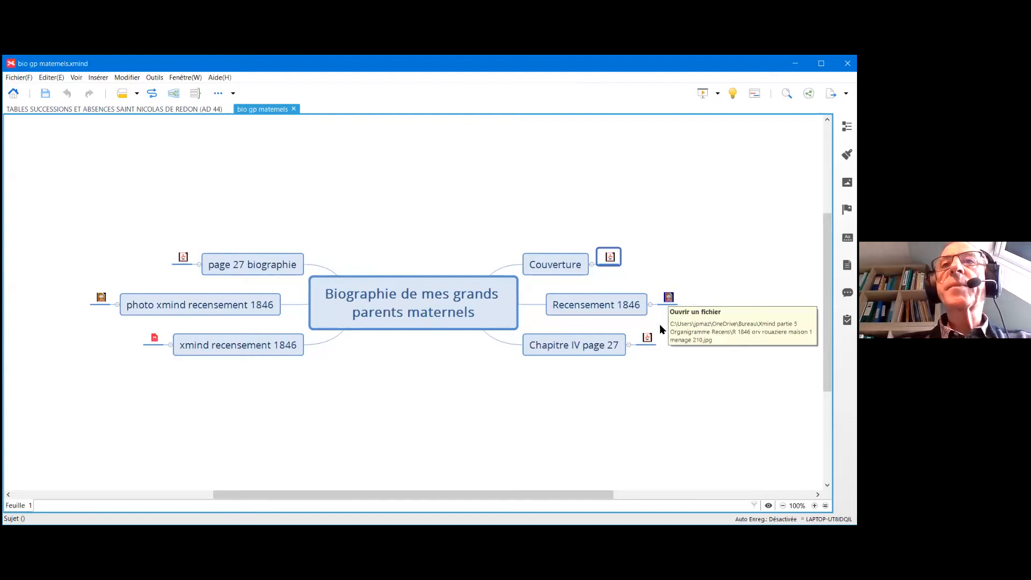
key("Down")
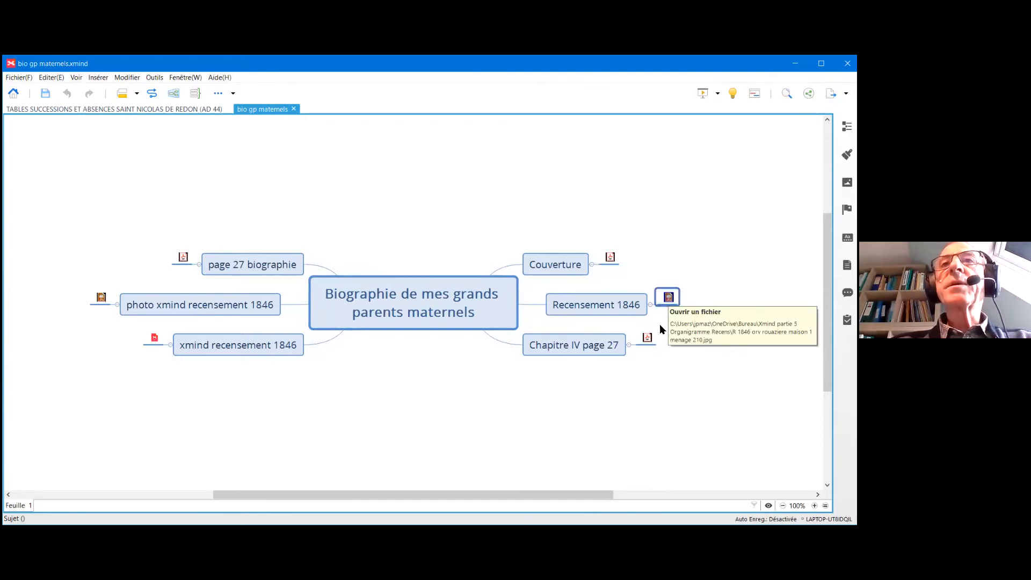
key("Return")
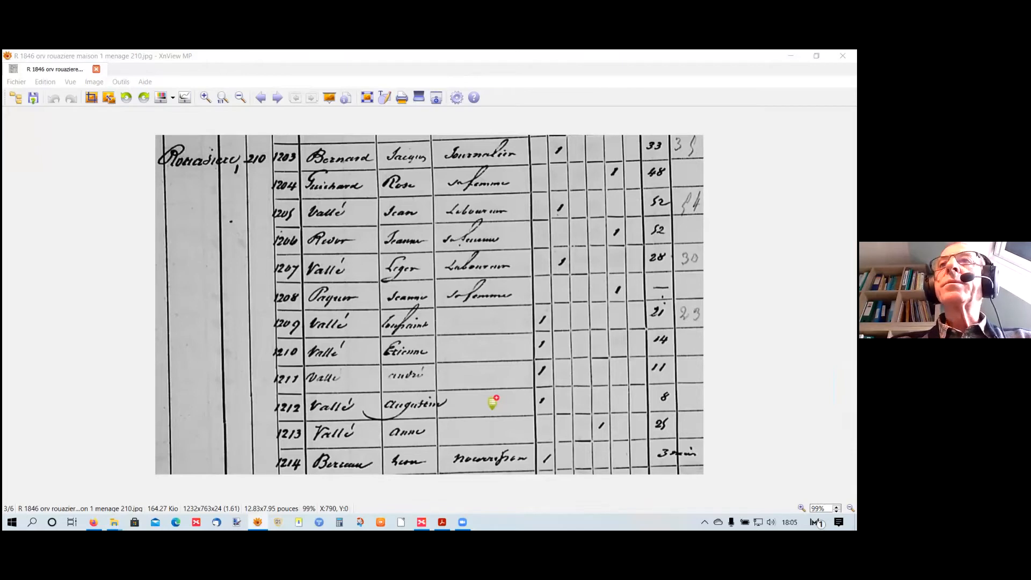
key("alt+Tab")
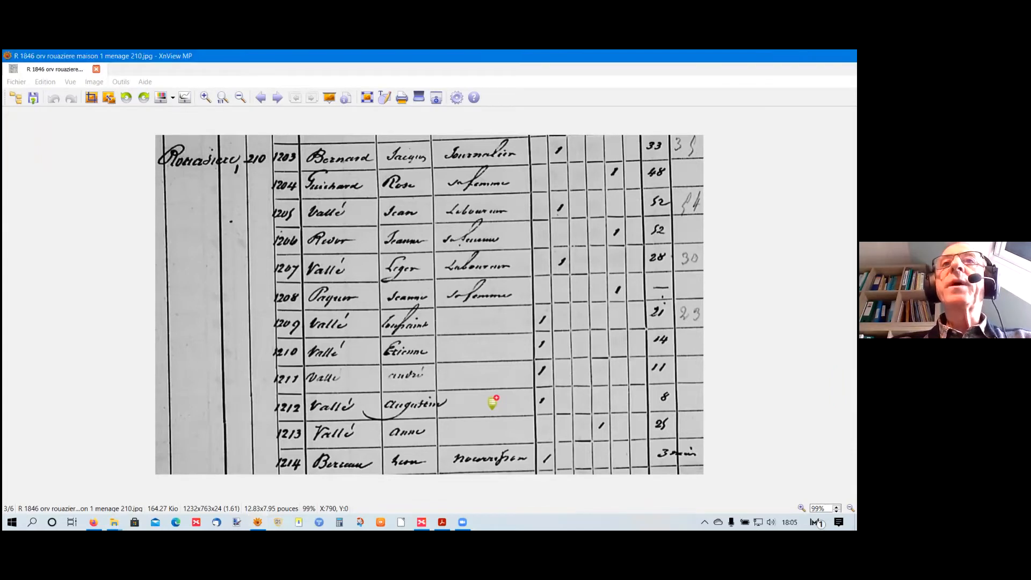
left_click(460, 365)
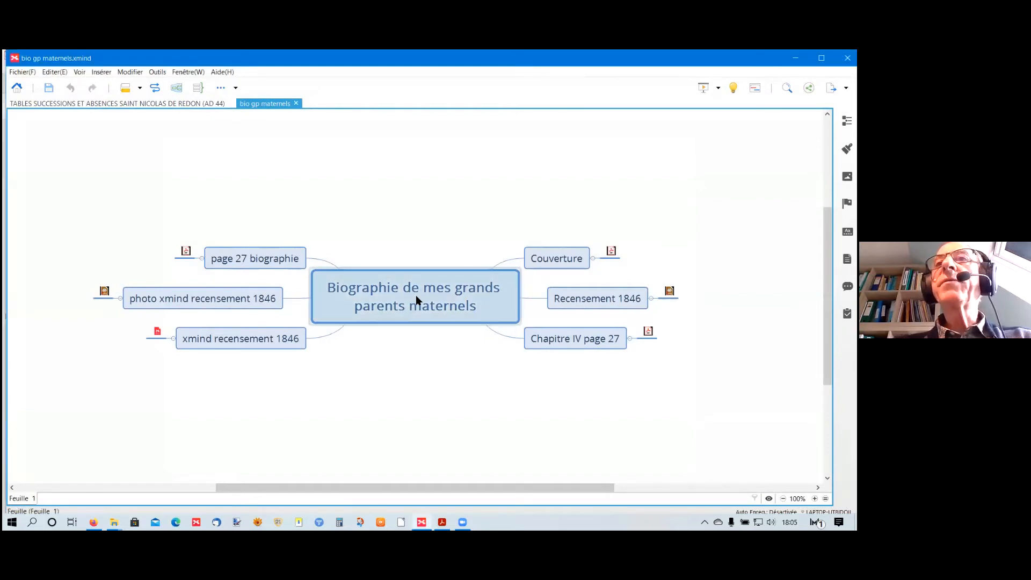
Step: Try to open the PDFs attached to the Chapitre IV page 27 and page 27 biographie topics, closing the census image
left_click(648, 332)
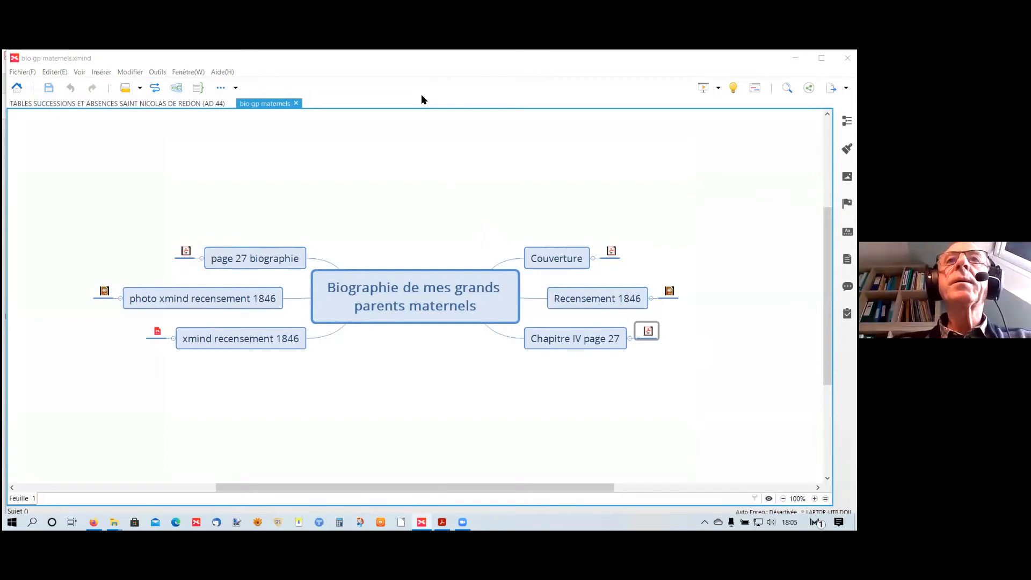
double_click(669, 291)
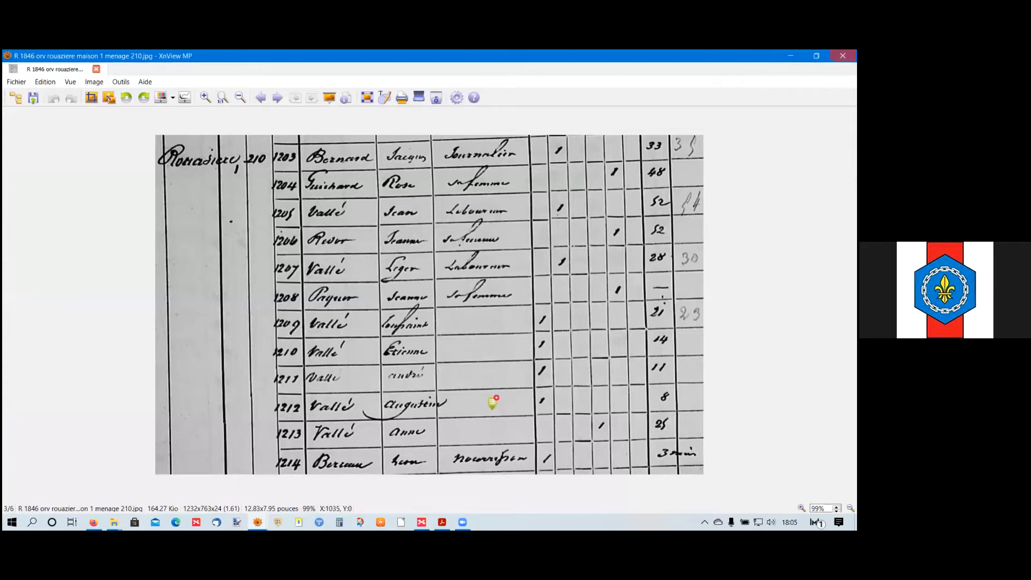
left_click(842, 55)
left_click(647, 332)
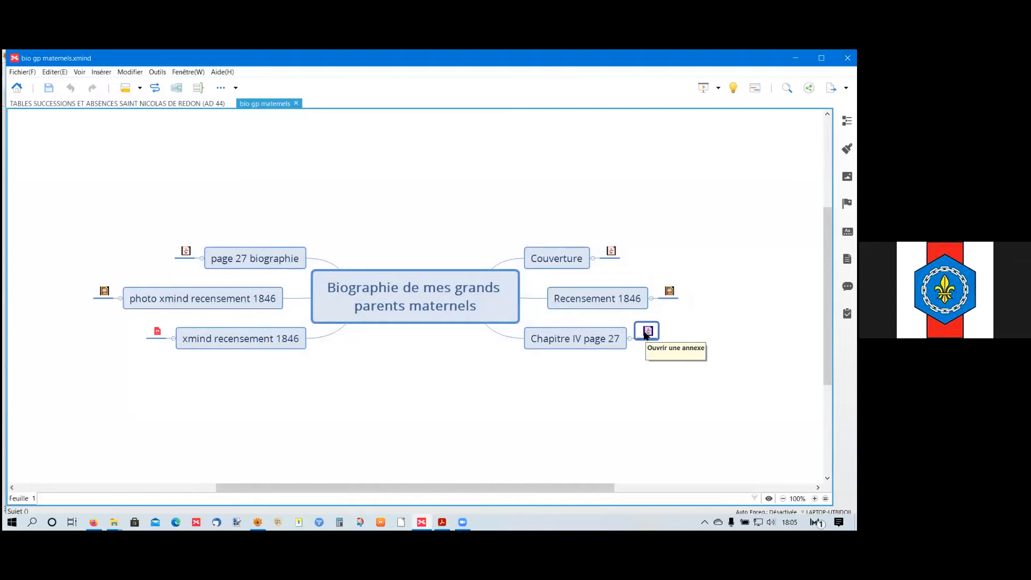
left_click(600, 334)
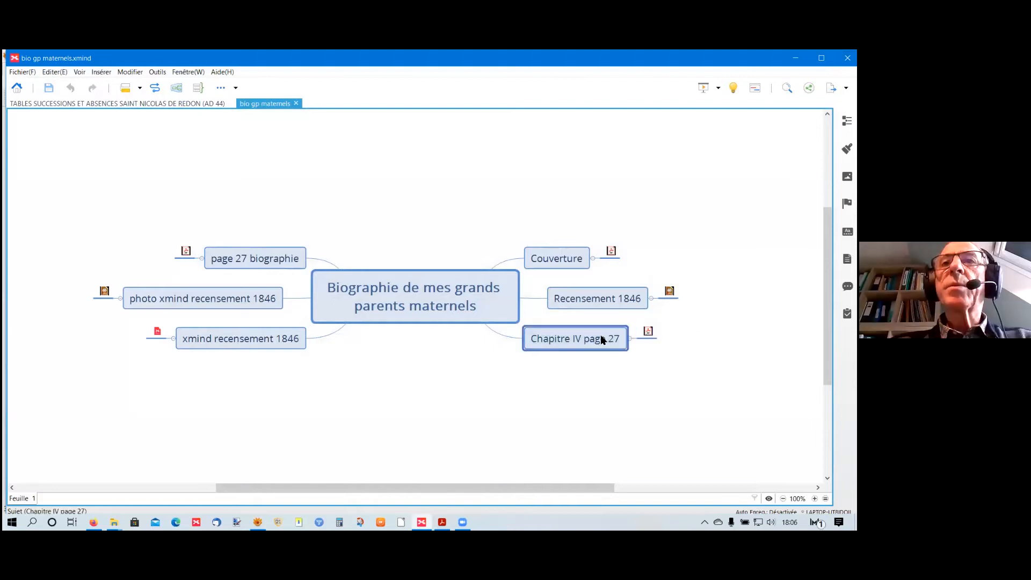
left_click(648, 331)
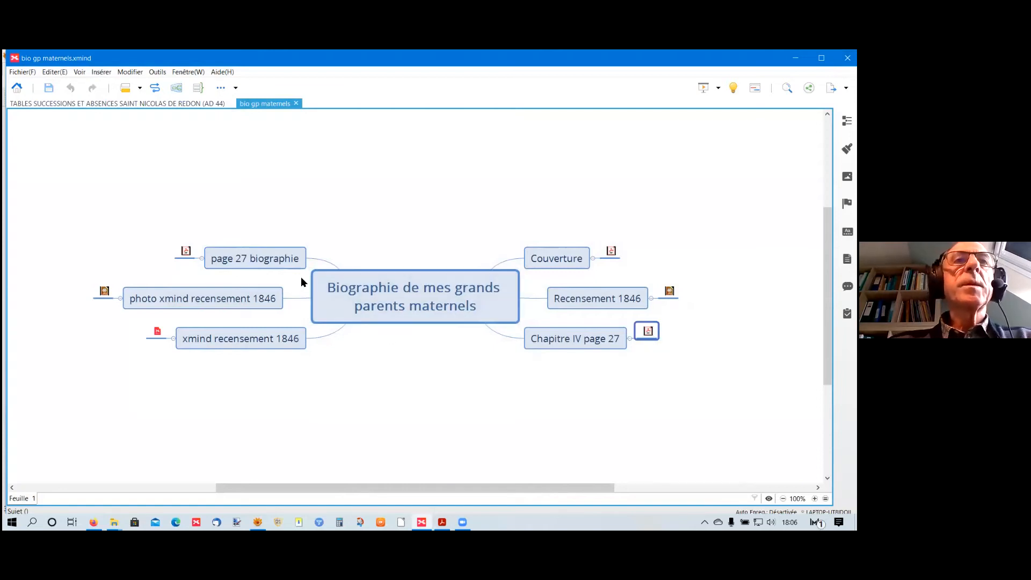
left_click(185, 251)
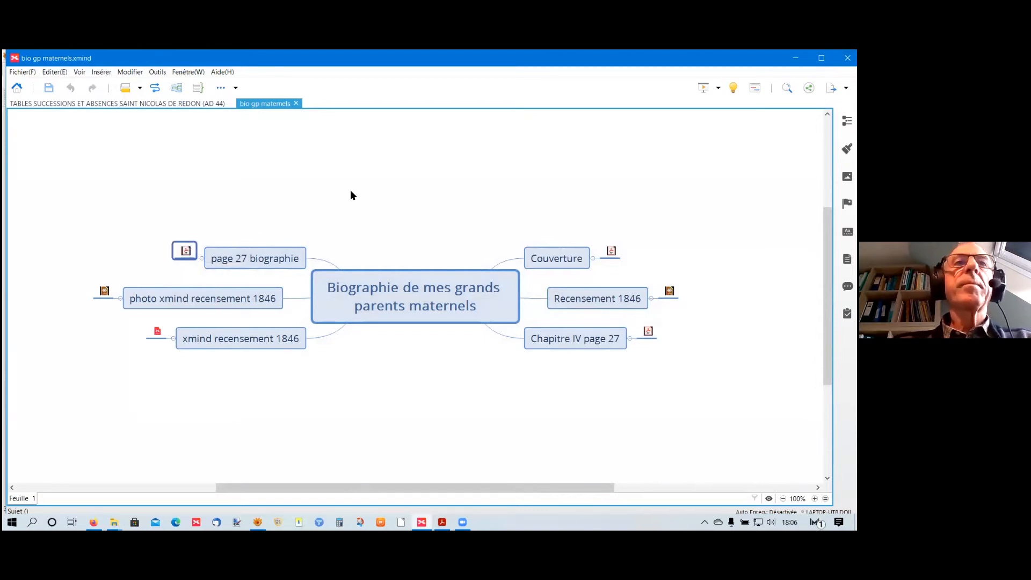
scroll(469, 139, "up", 3)
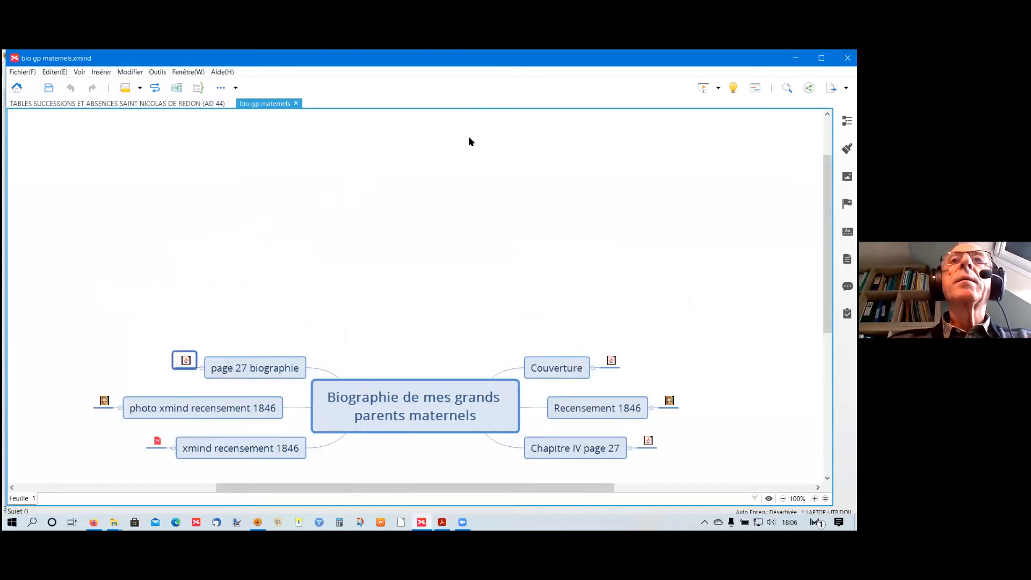
scroll(470, 139, "down", 4)
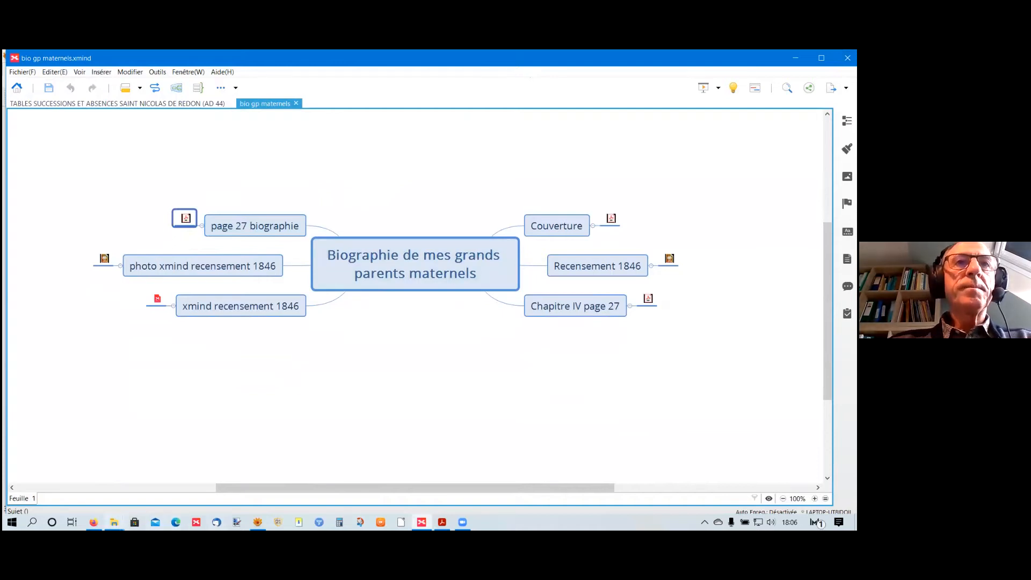
Step: Switch to File Explorer and open the Ch 04 PDF from the Xmind partie 5 Organigramme Recens folder
left_click(114, 522)
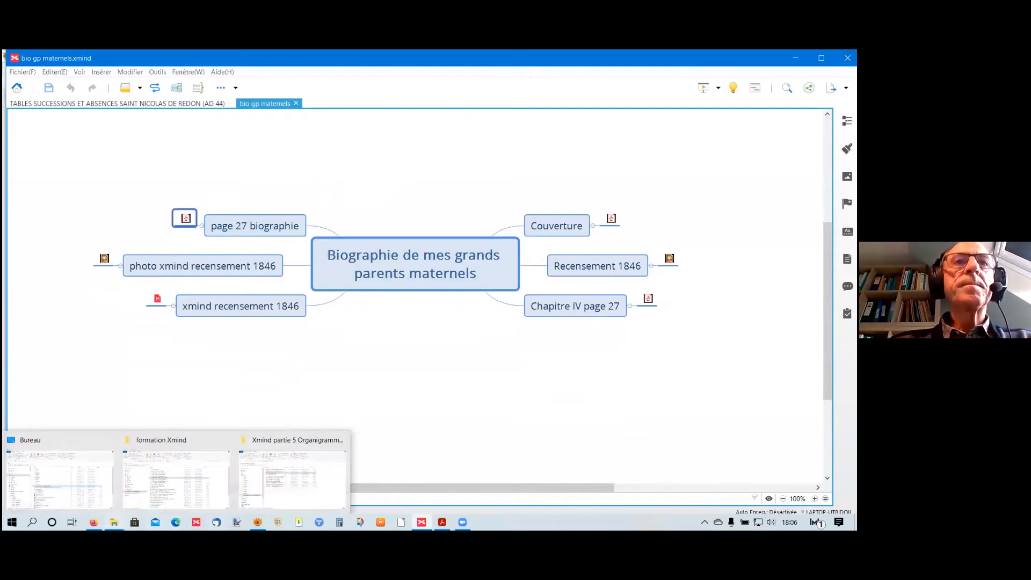
left_click(263, 478)
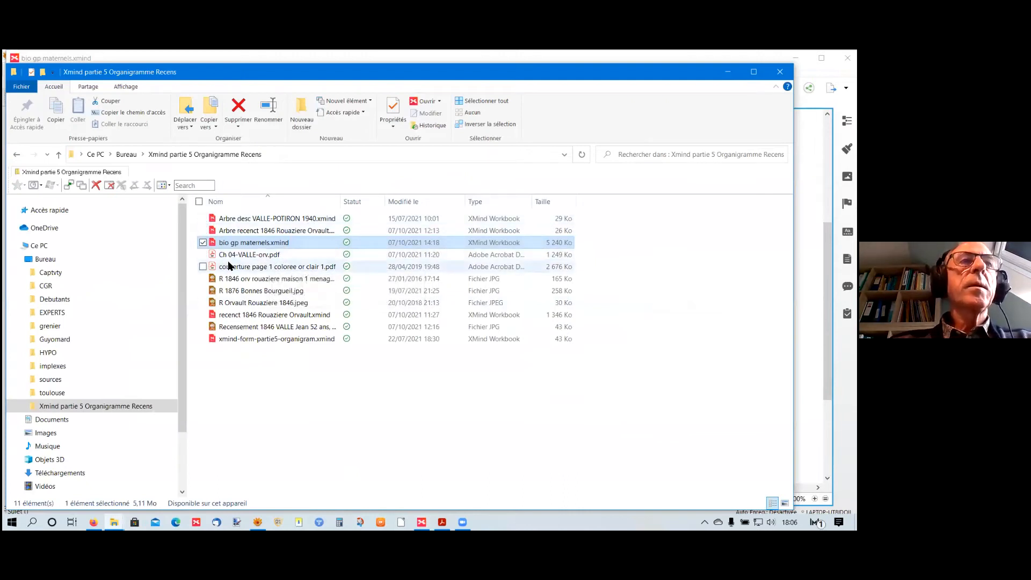
mouse_move(288, 328)
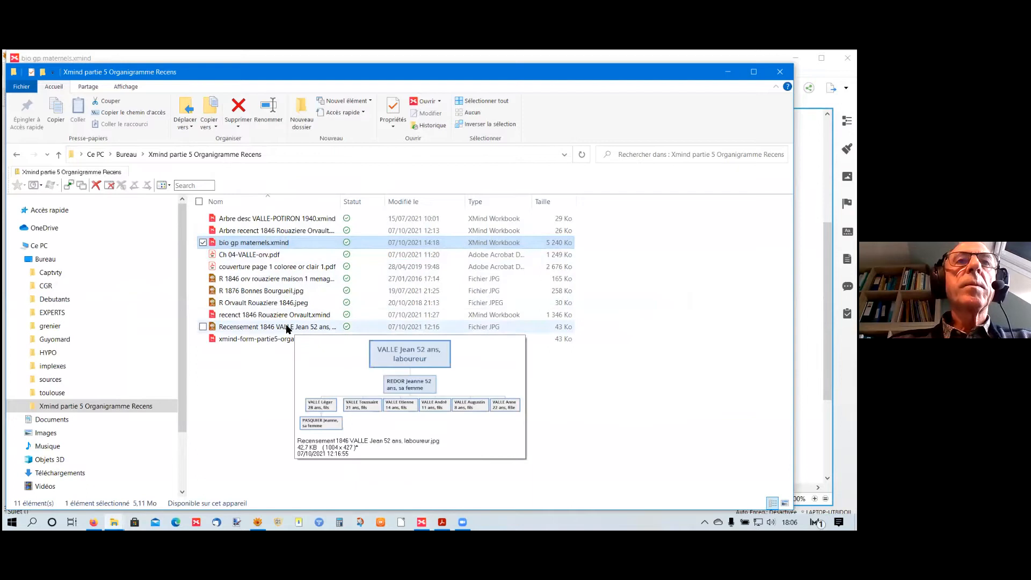
left_click(261, 257)
double_click(259, 257)
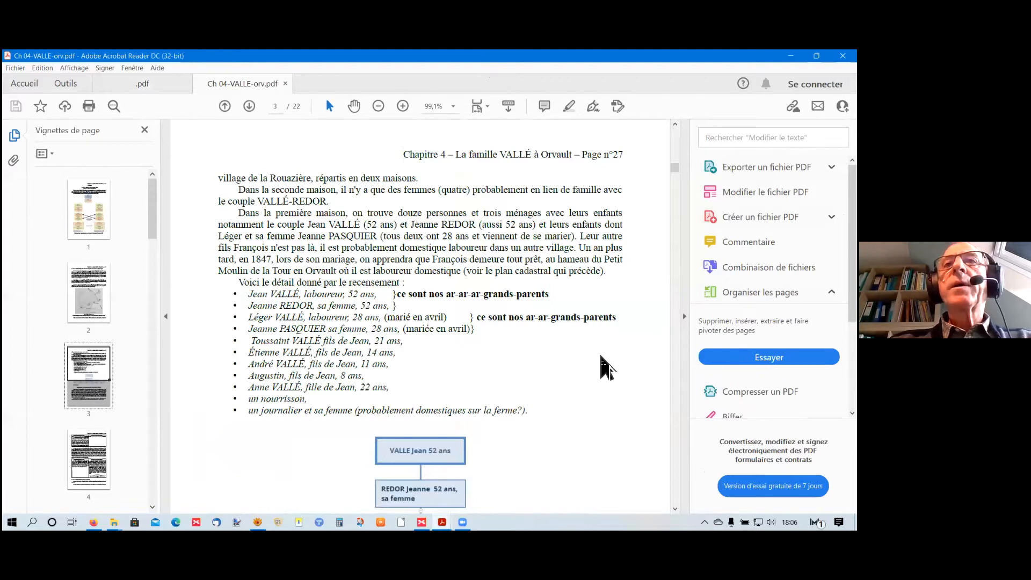
Step: Examine the 1846 census household list and family chart on page 27, and return to the map in XMind
scroll(605, 368, "down", 4)
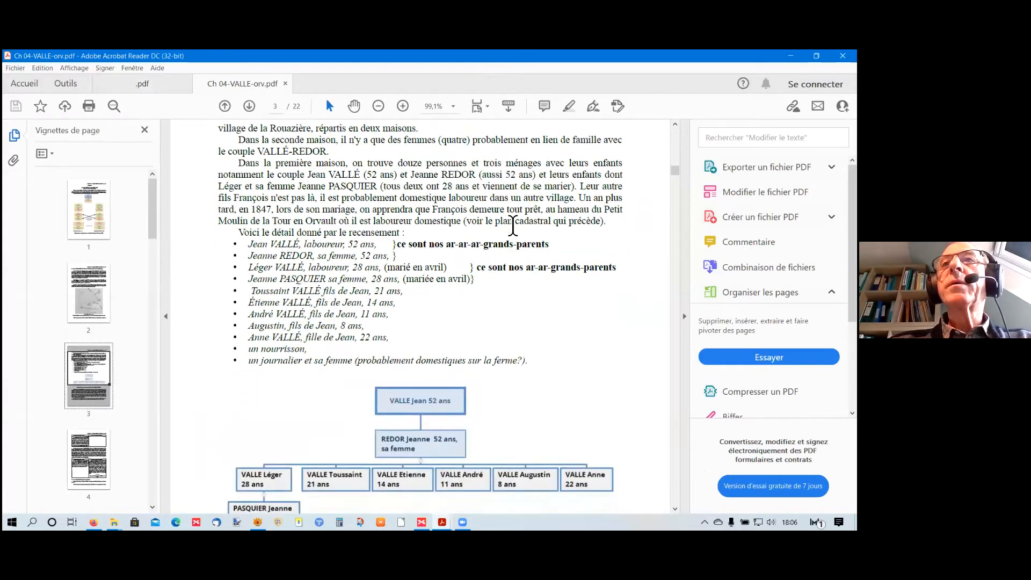
scroll(559, 289, "down", 1)
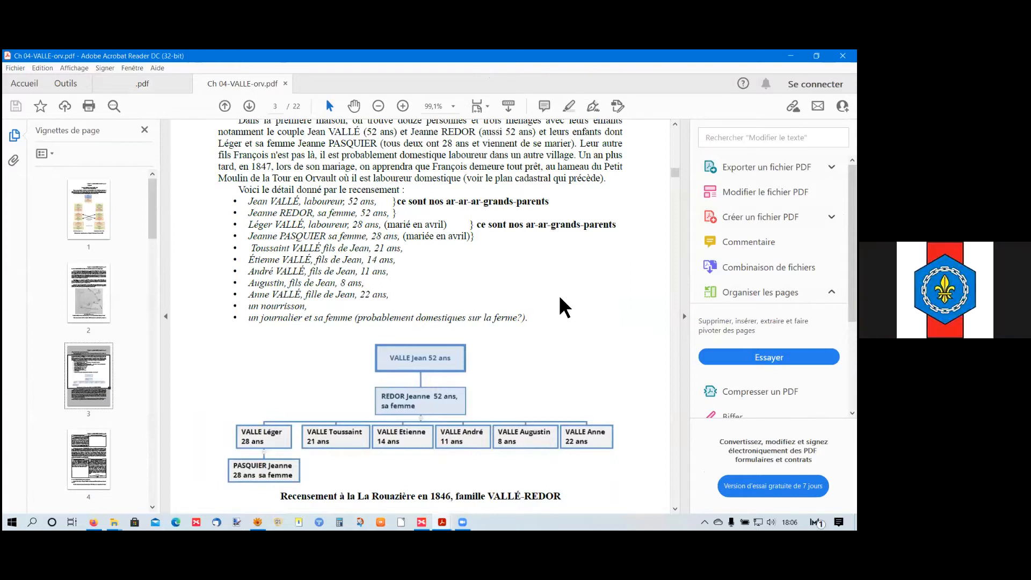
scroll(561, 303, "down", 1)
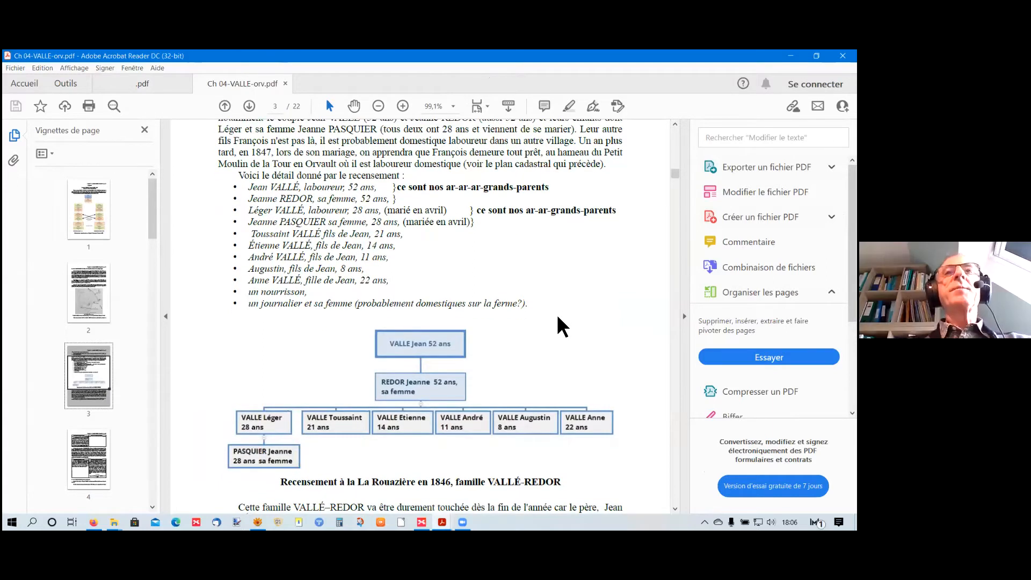
scroll(562, 318, "down", 1)
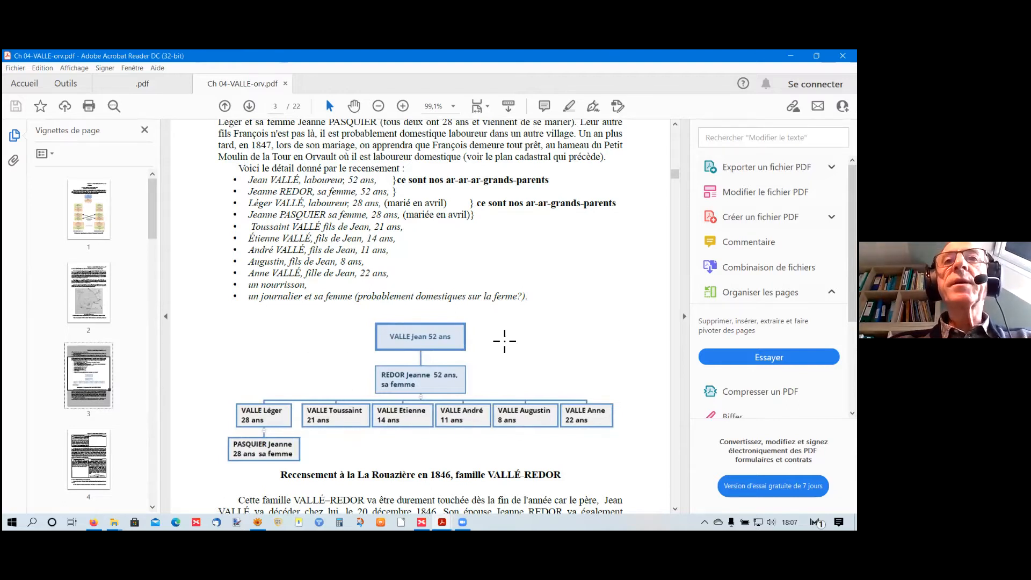
scroll(525, 369, "down", 1)
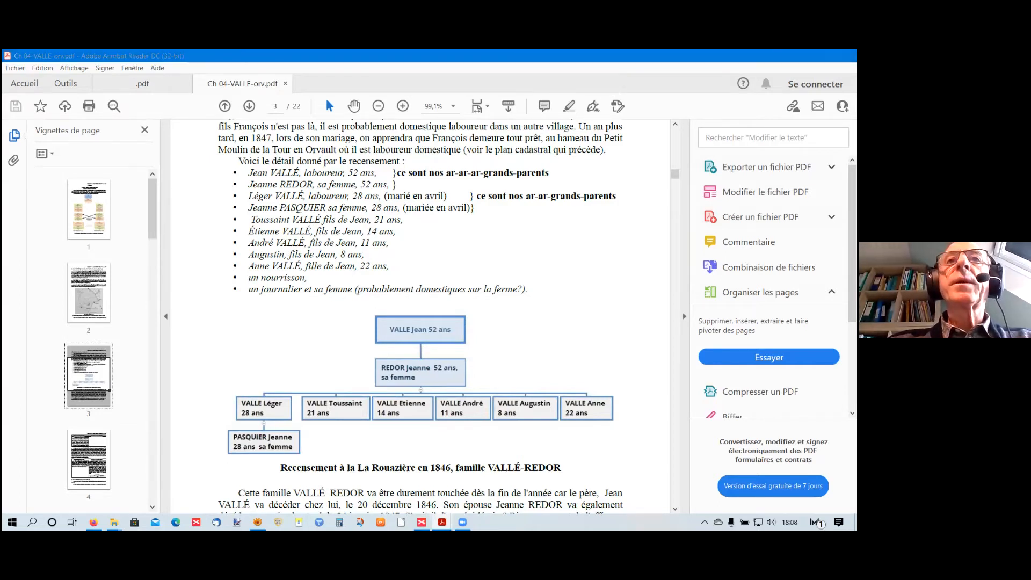
left_click(791, 56)
left_click(796, 57)
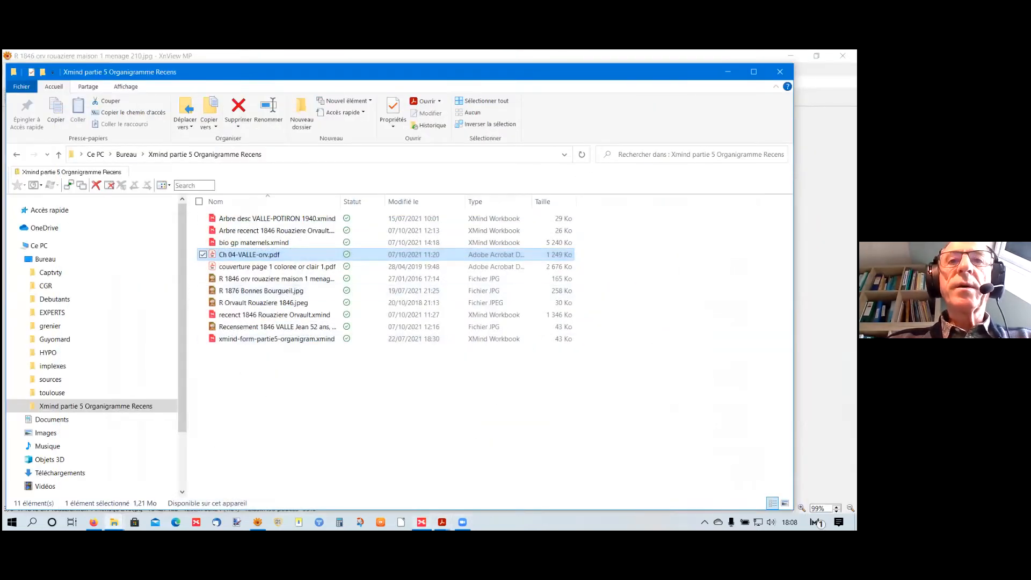
left_click(422, 522)
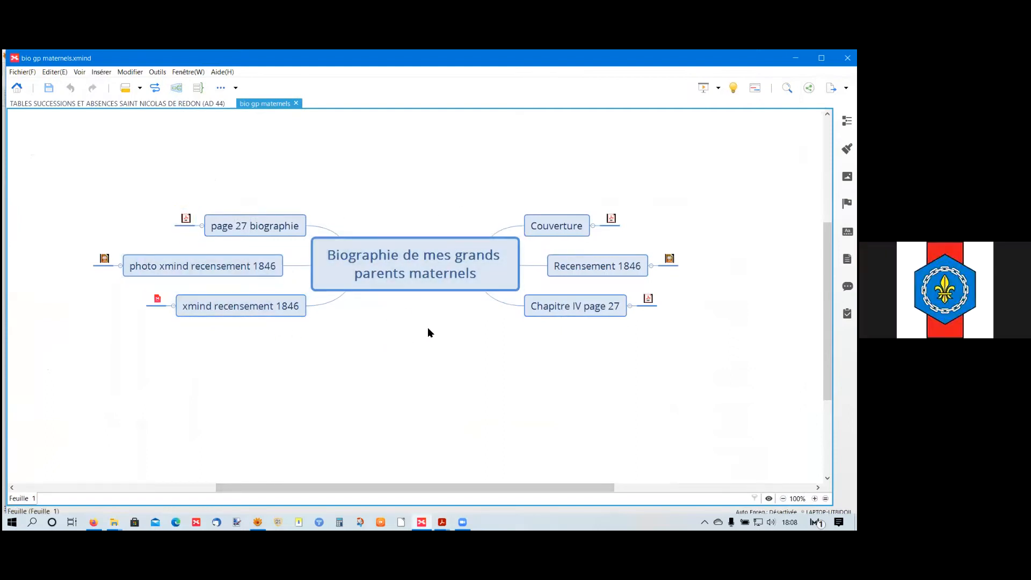
Step: Open the workbook attached to the xmind recensement 1846 topic and view its family organization chart
left_click(265, 305)
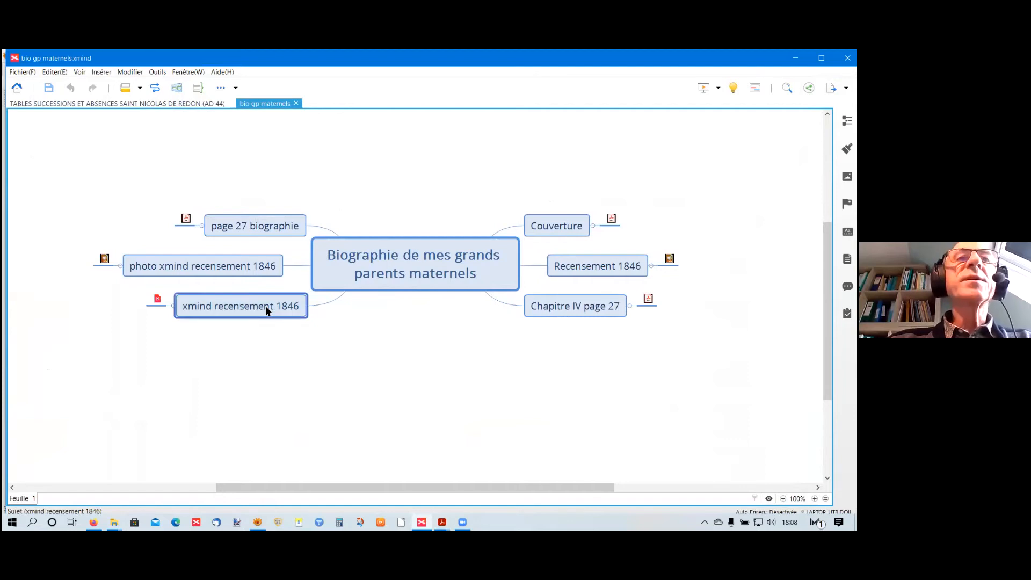
left_click(157, 299)
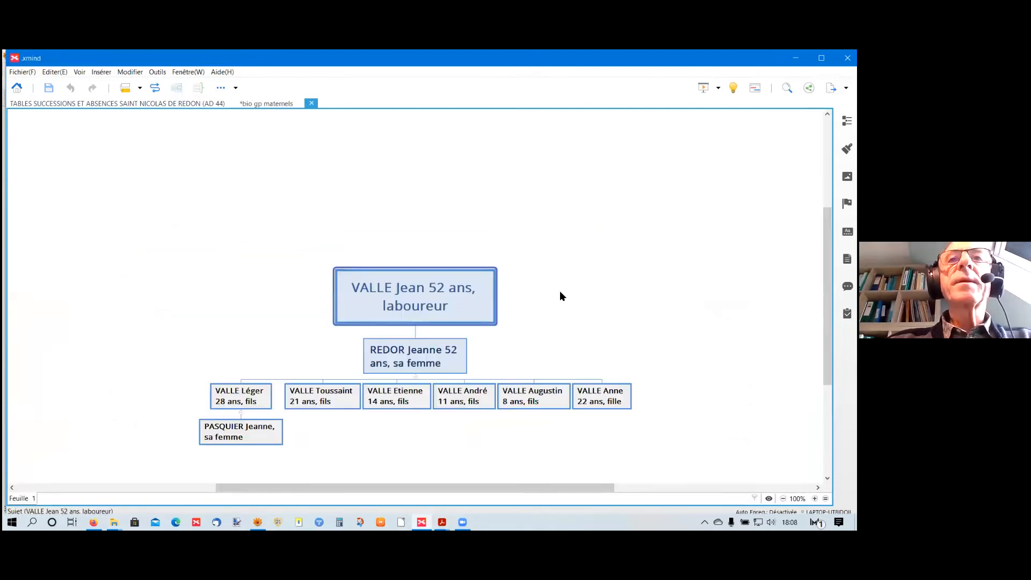
scroll(622, 288, "down", 2)
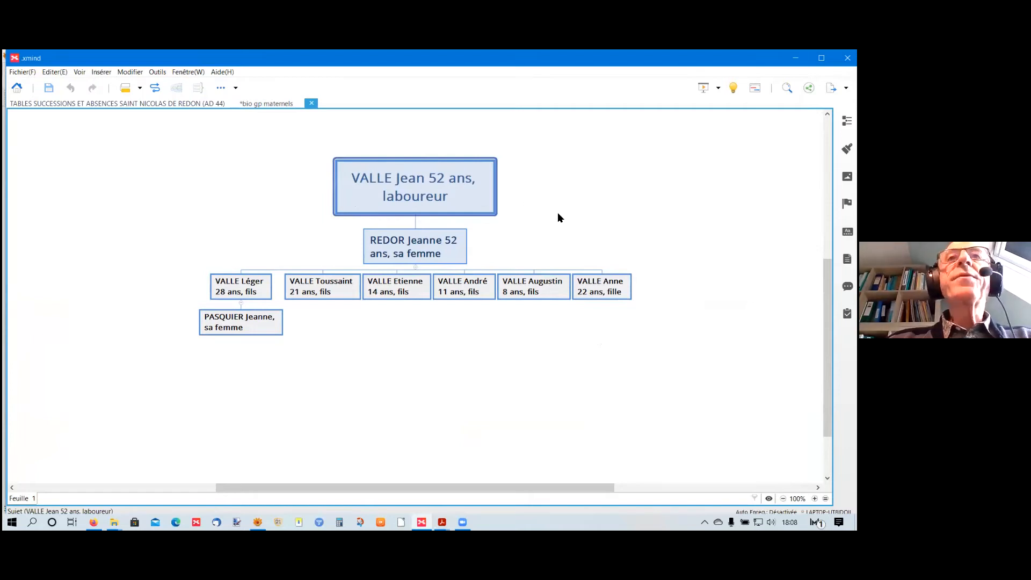
Step: Create a new blank map with the Organigramme (de Haut en Bas) structure and the Professionnel theme
left_click(21, 74)
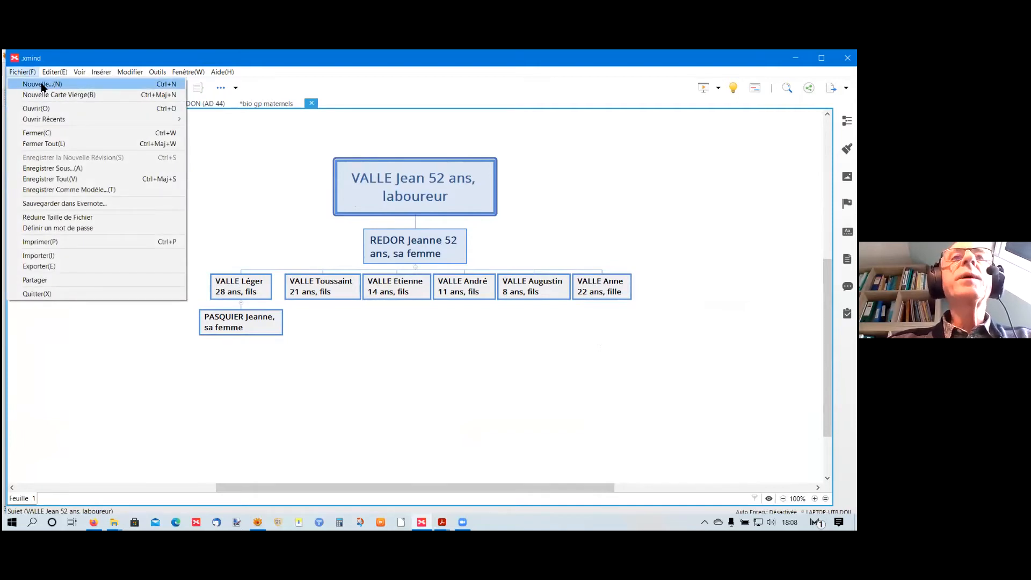
left_click(42, 84)
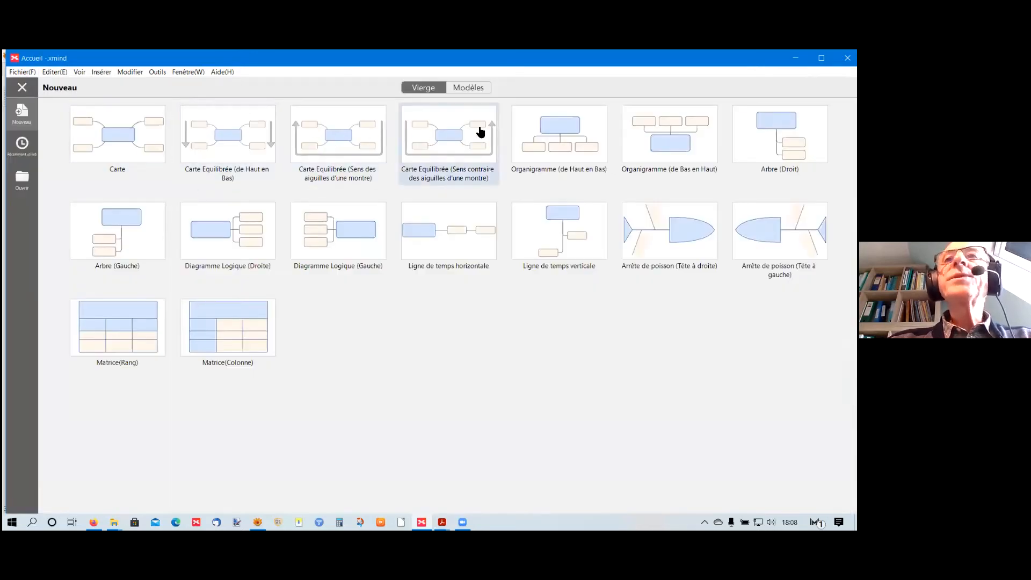
left_click(562, 134)
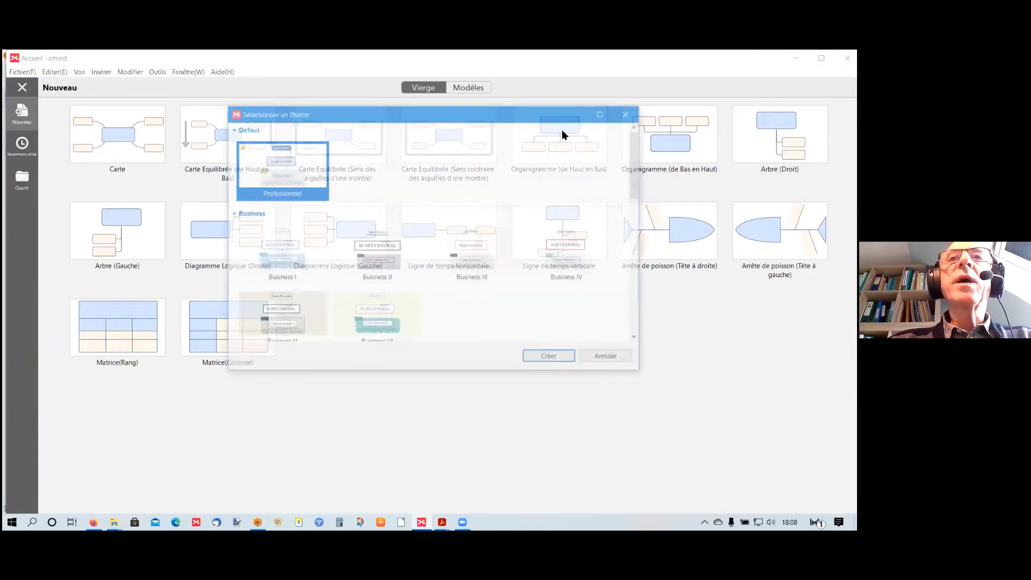
left_click(560, 359)
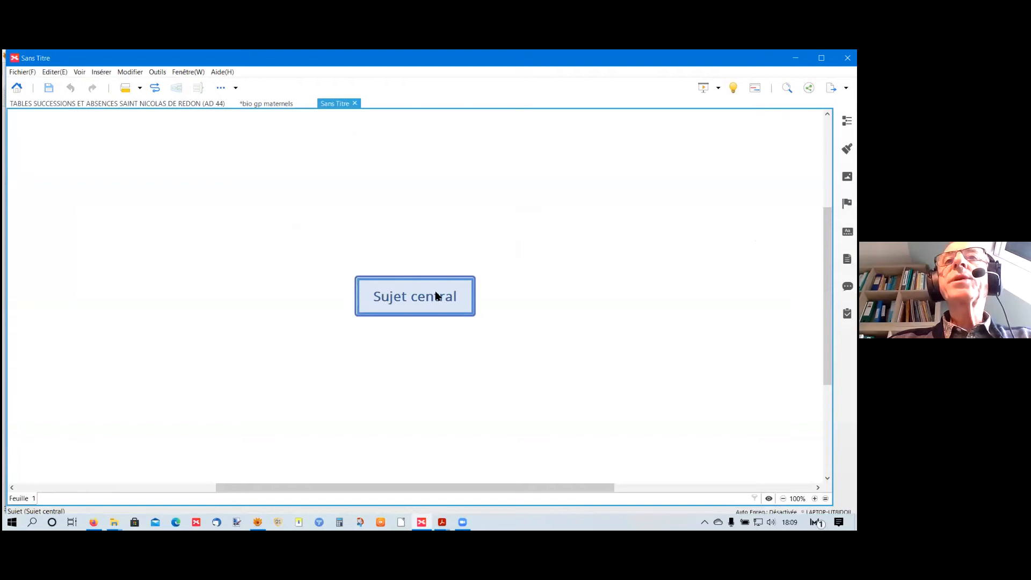
Step: Insert a main topic under the central topic and add two subtopics beneath it
right_click(436, 296)
mouse_move(459, 299)
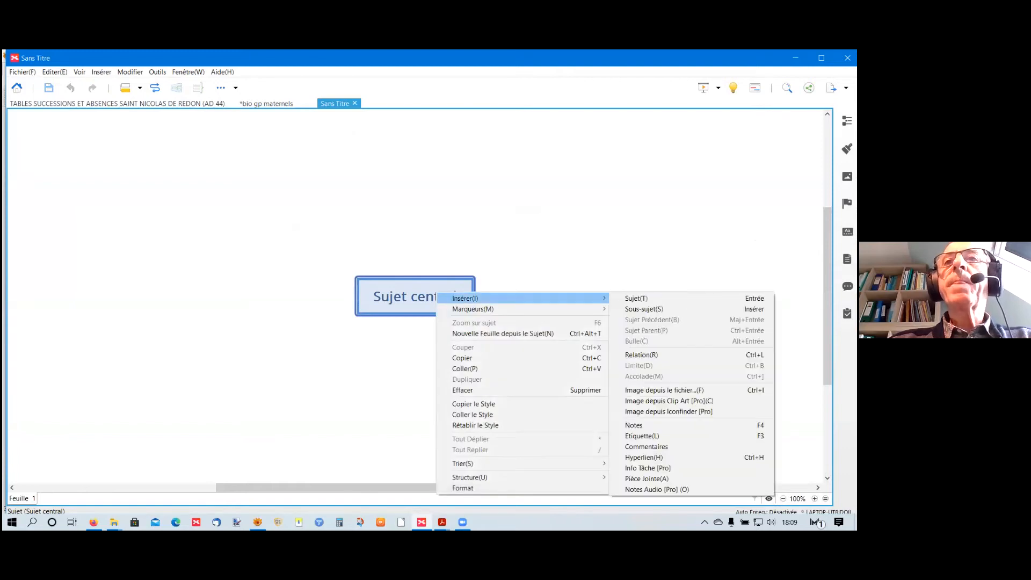
left_click(665, 308)
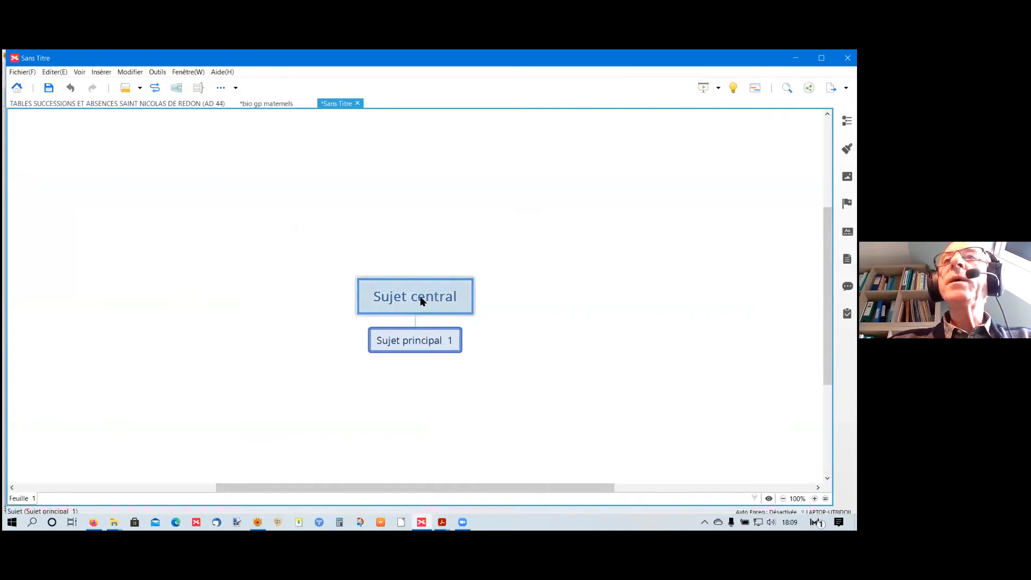
right_click(421, 342)
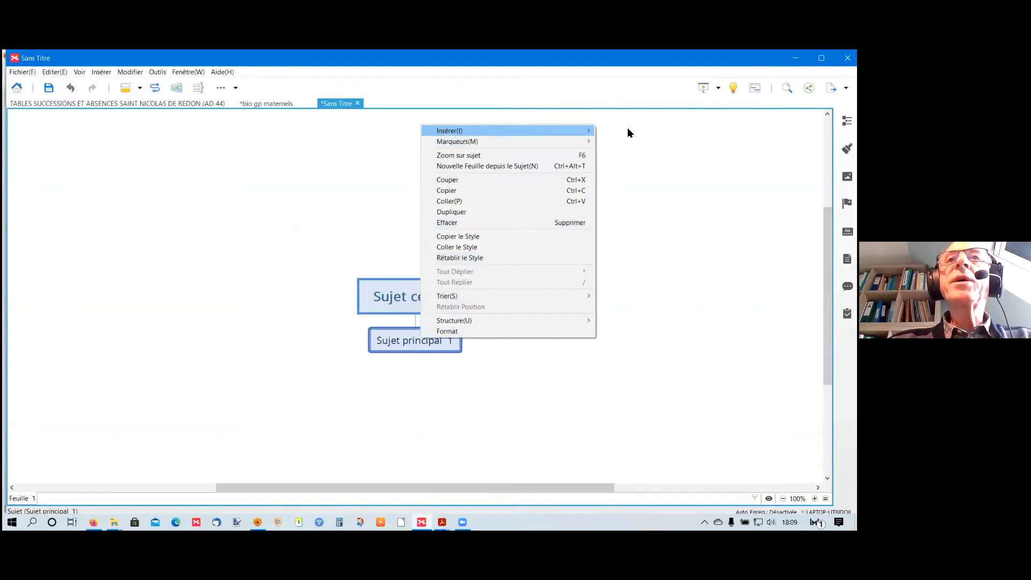
left_click(650, 141)
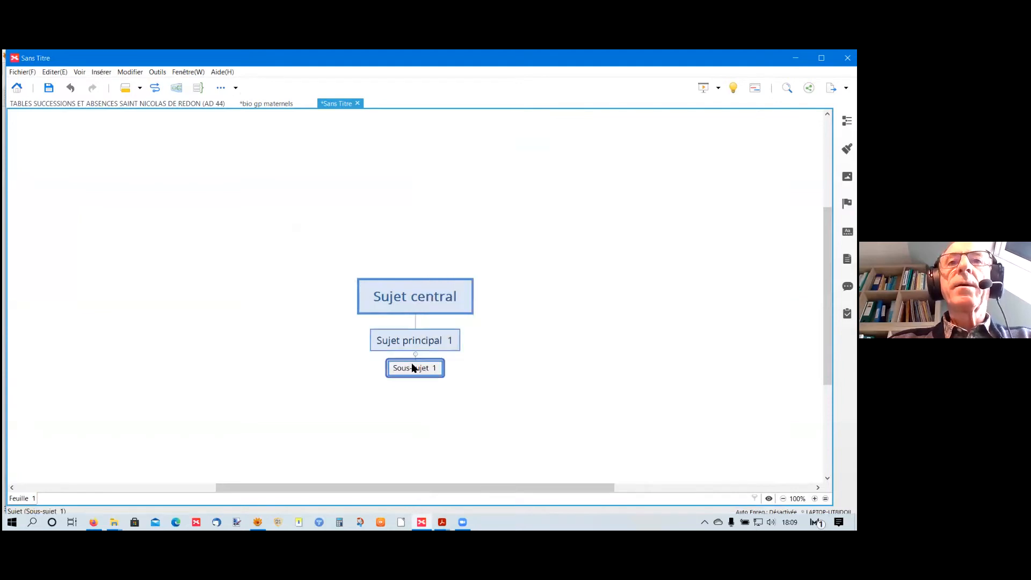
left_click(436, 340)
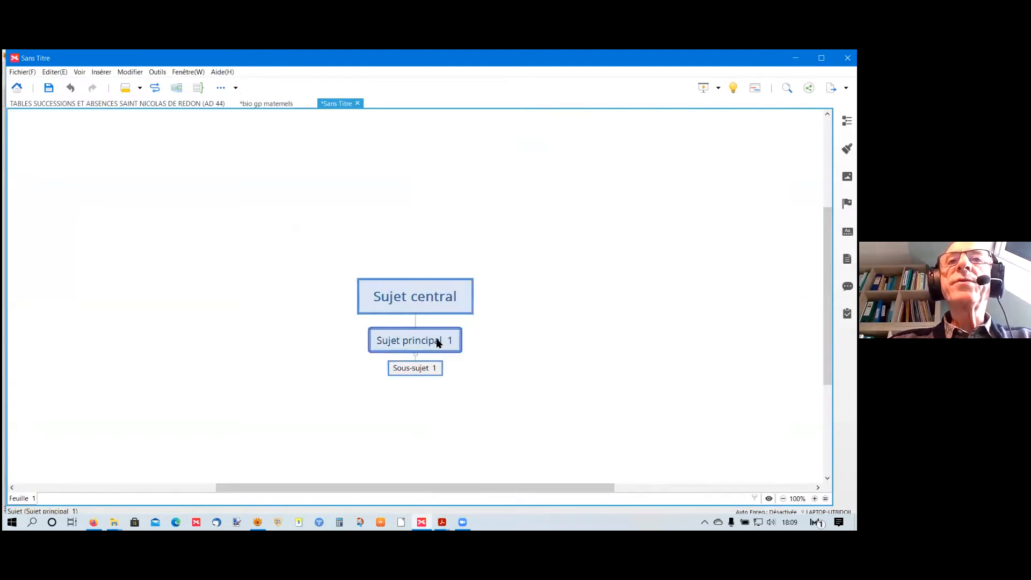
right_click(439, 344)
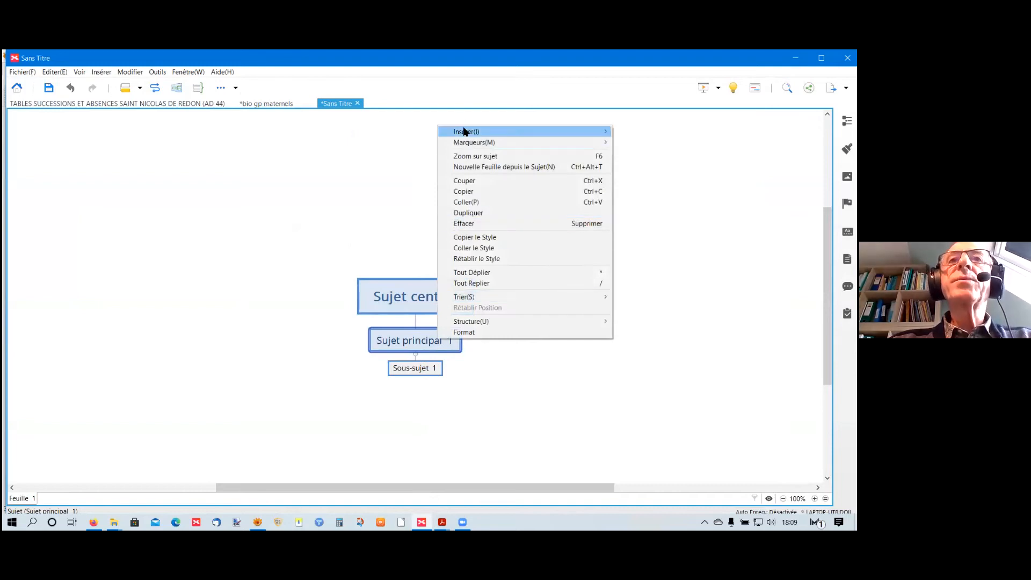
mouse_move(465, 131)
left_click(640, 141)
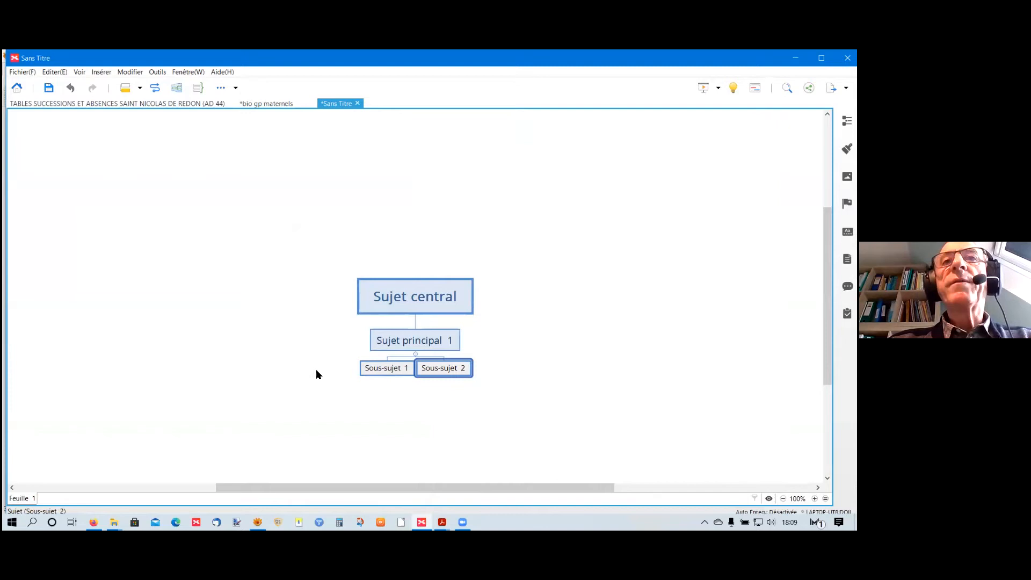
Step: Add a child subtopic beneath the first subtopic, Sous-sujet 1
left_click(394, 371)
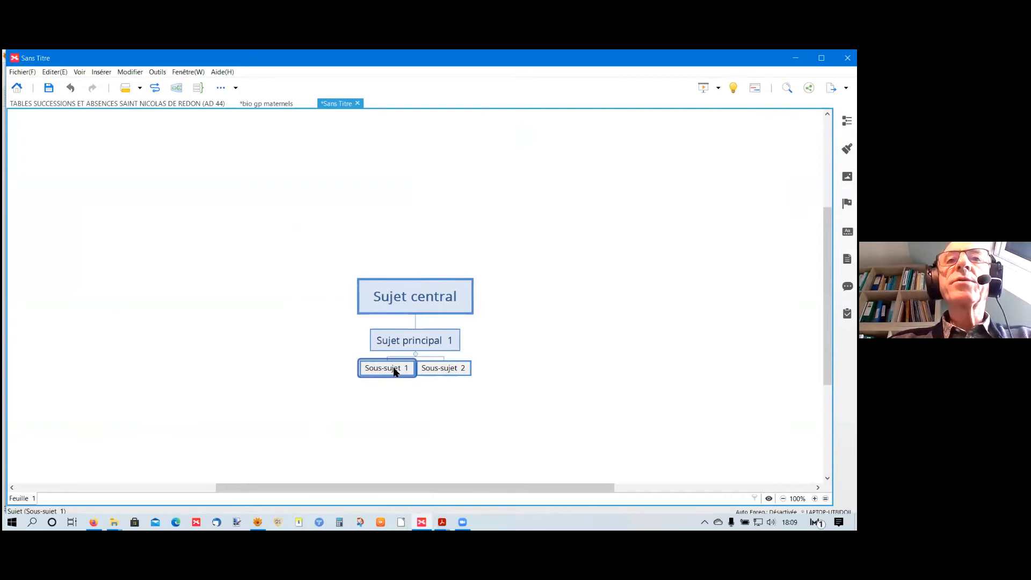
right_click(395, 371)
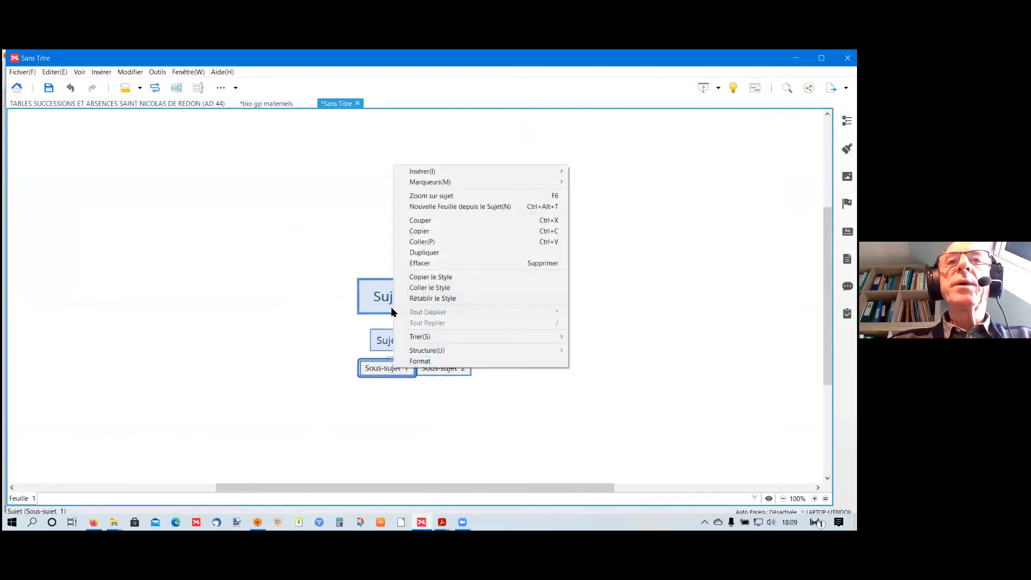
left_click(426, 172)
left_click(644, 181)
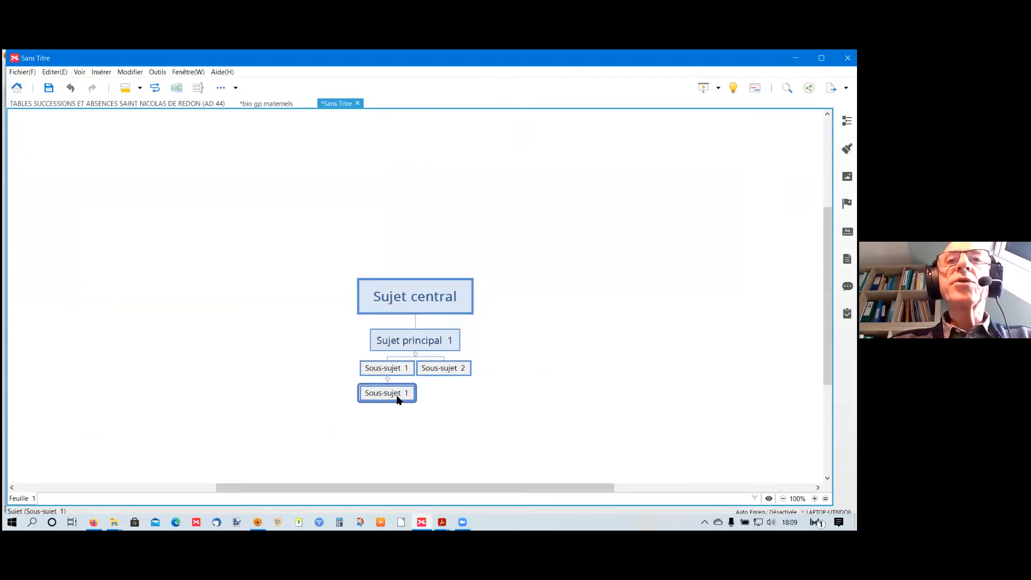
Step: Rename the central topic with the husband's full name, "52 ans et", and the wife's full name followed by "sa femme"
left_click(421, 298)
double_click(423, 297)
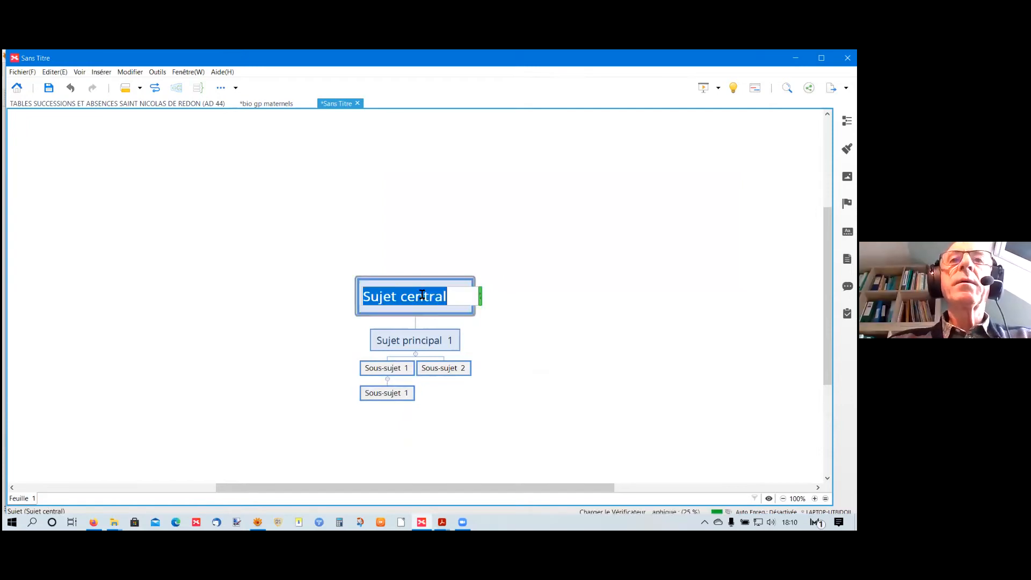
type("VA")
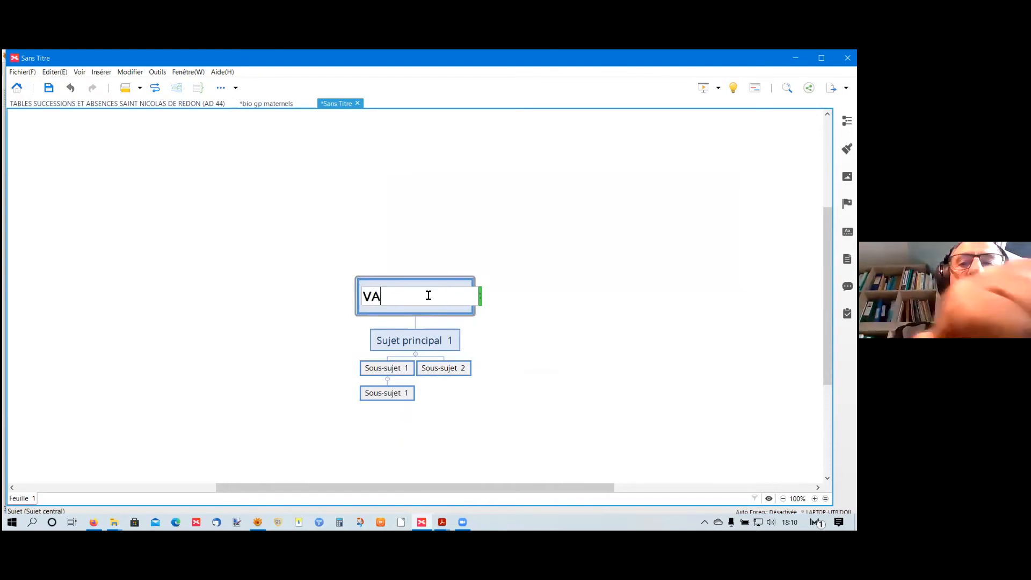
type("LLE Jean")
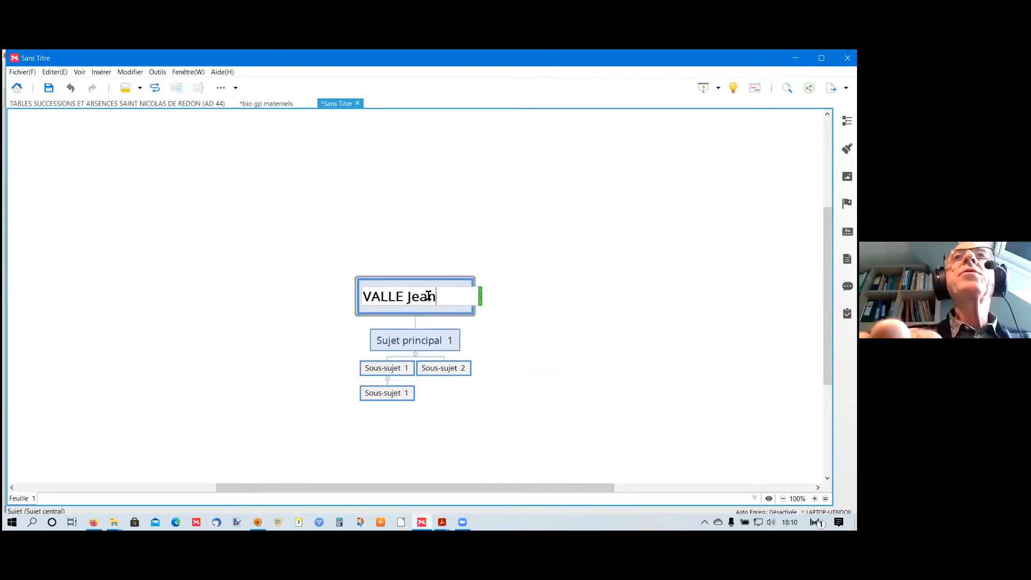
type(" 52 ")
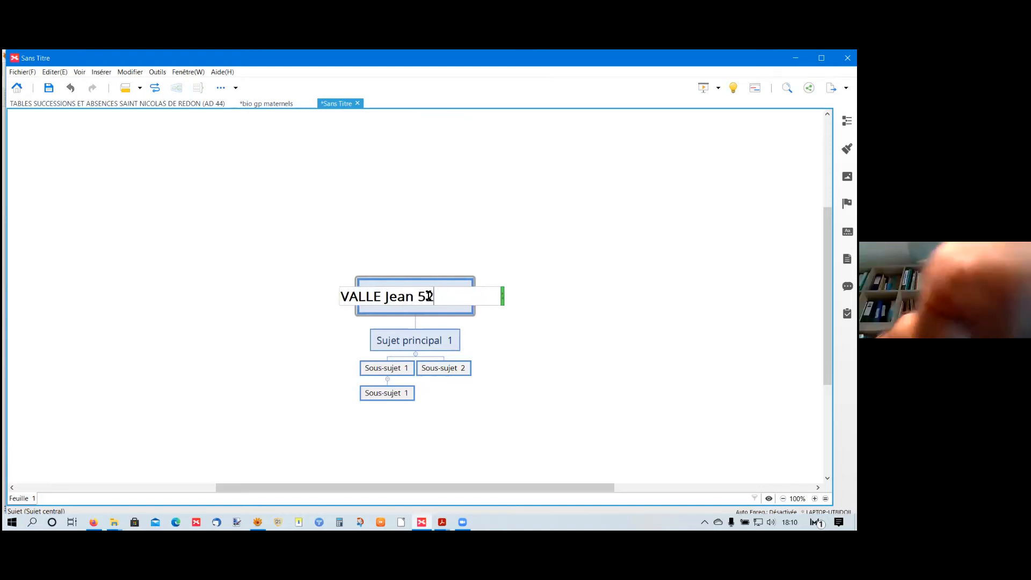
type("ans ")
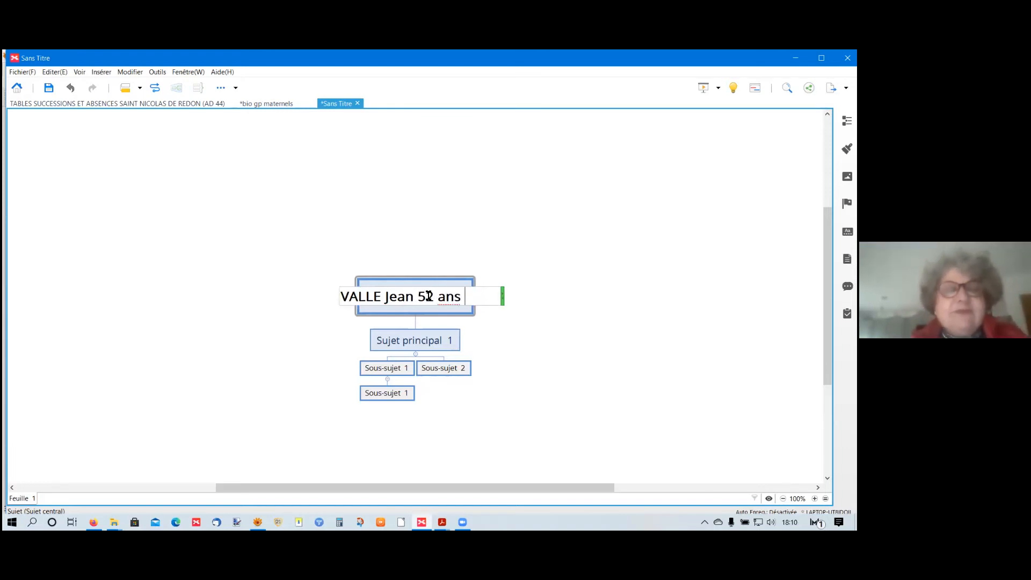
type("et RED")
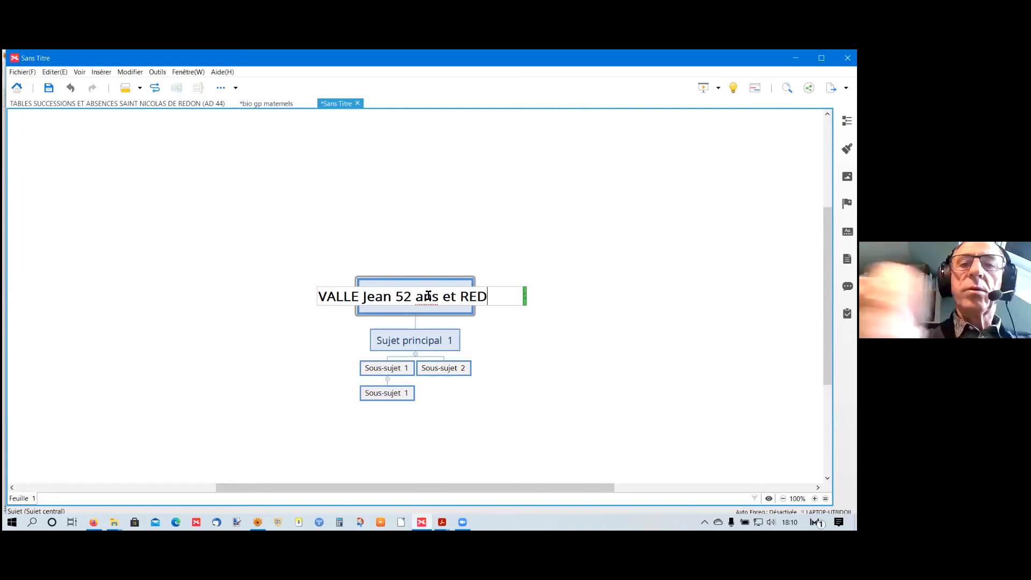
type("OR Jean")
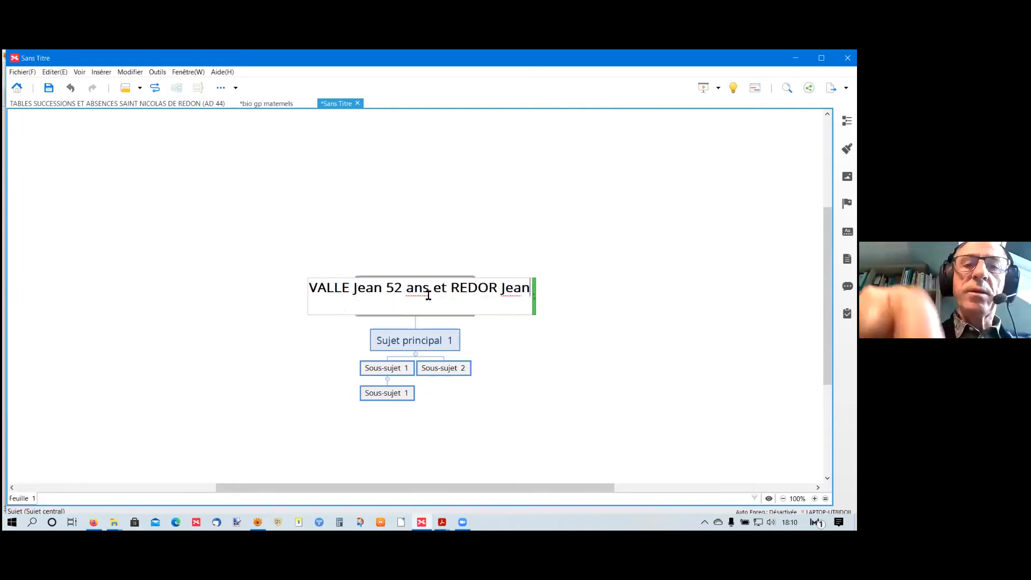
type("ne sa fe")
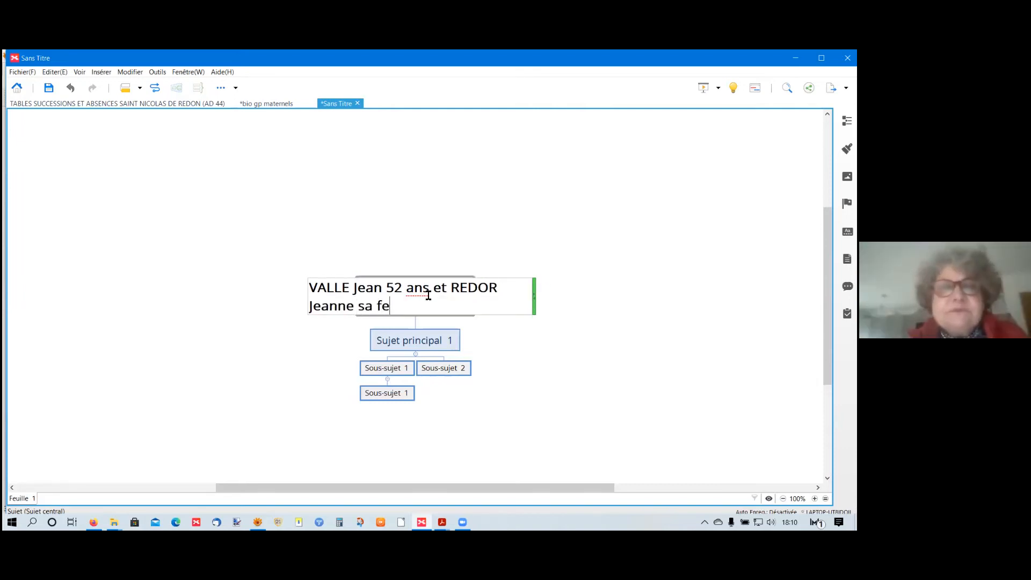
type("mme")
key("Return")
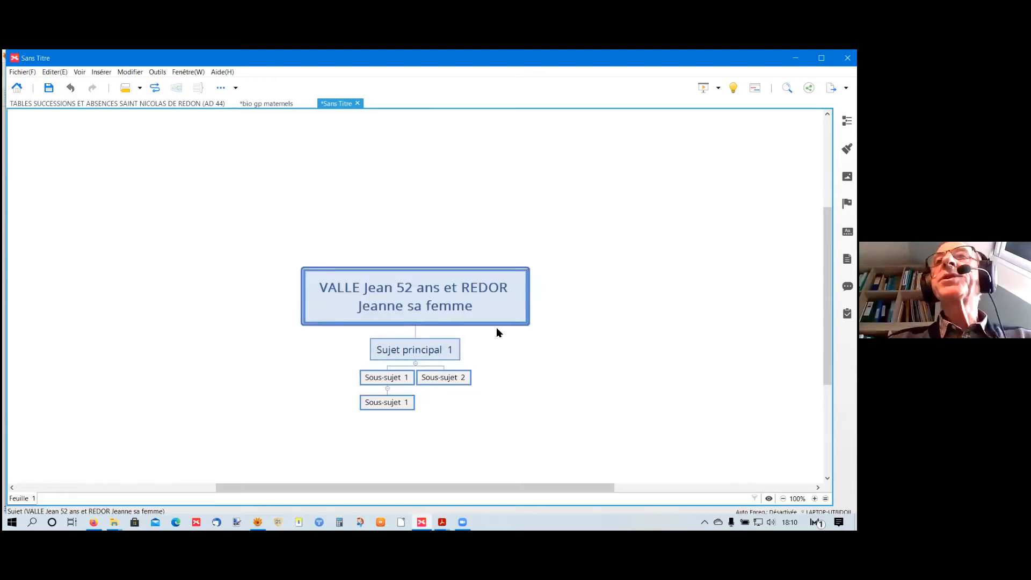
Step: Attach Sous-sujet 1 and Sous-sujet 2 directly to the central topic and delete Sujet principal 1
left_click_drag(385, 380, 339, 337)
left_click_drag(438, 376, 481, 330)
left_click(424, 361)
key("Delete")
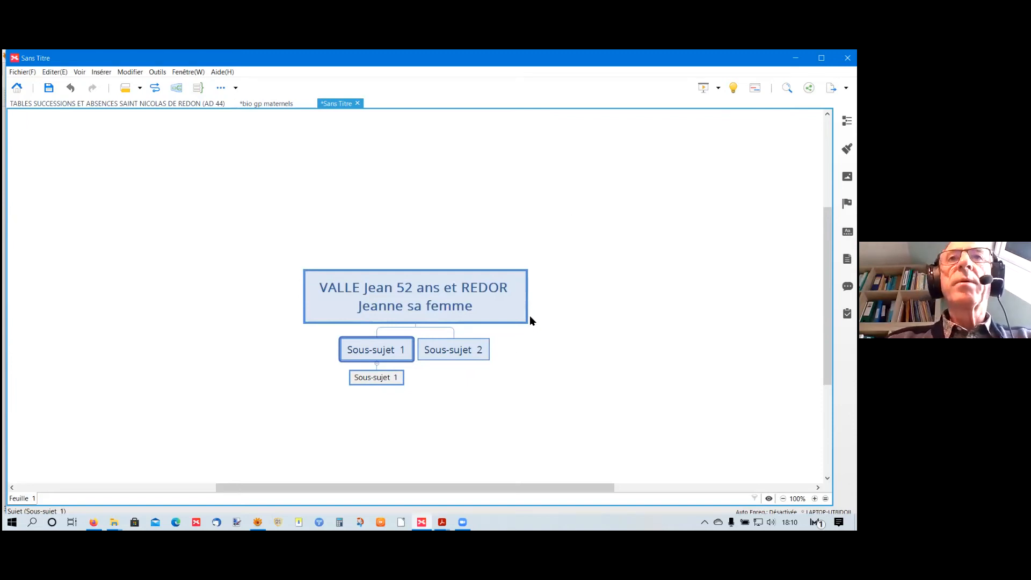
Step: Return to the bio gp maternels map and view the chart image attached to the photo xmind recensement 1846 topic
left_click(247, 105)
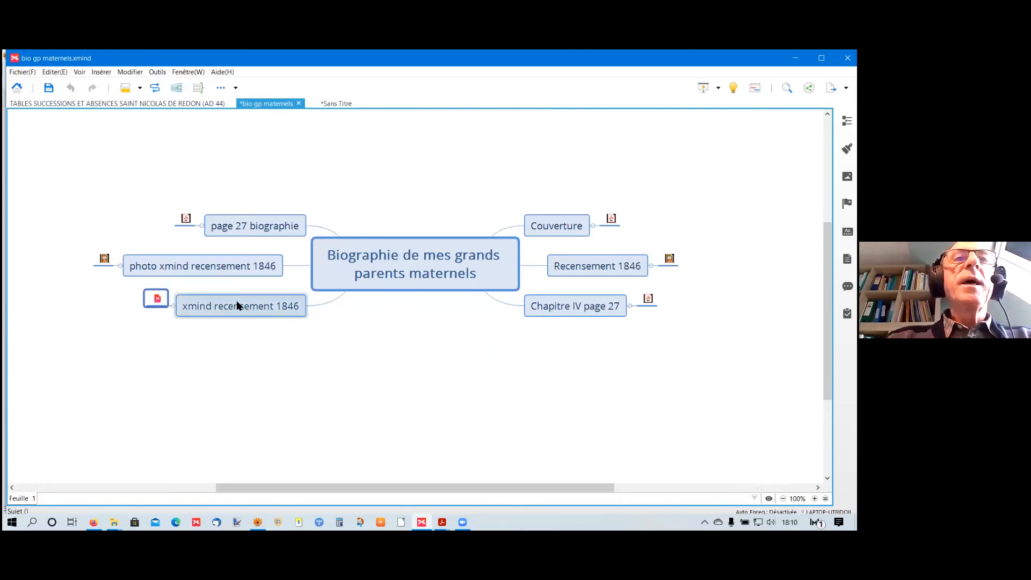
left_click(224, 269)
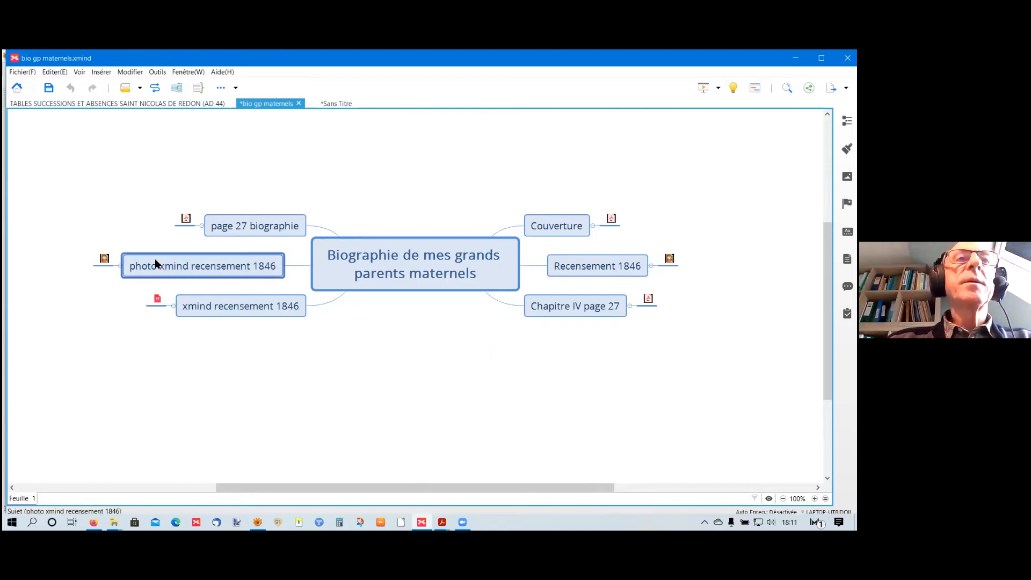
double_click(105, 258)
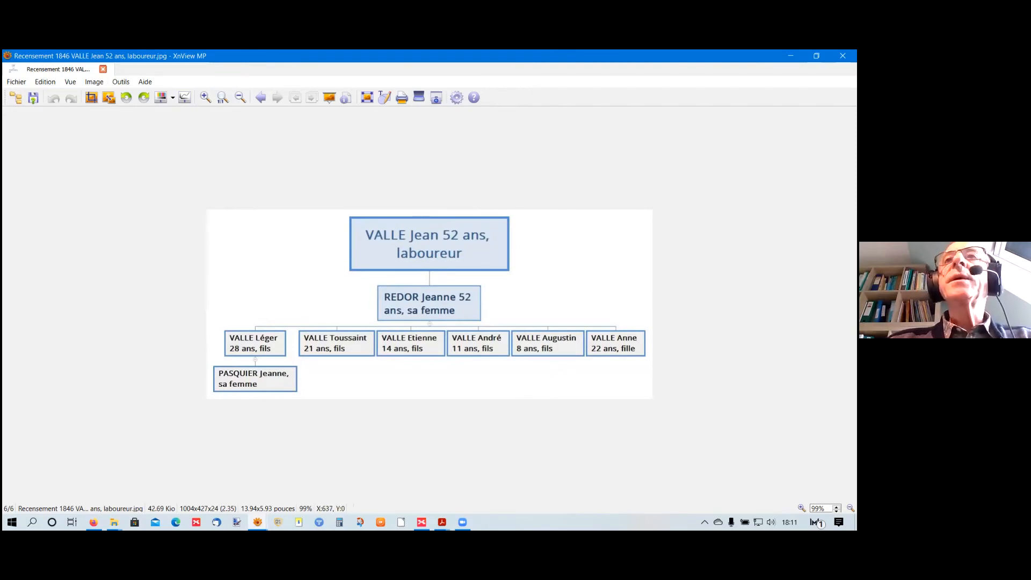
left_click(843, 55)
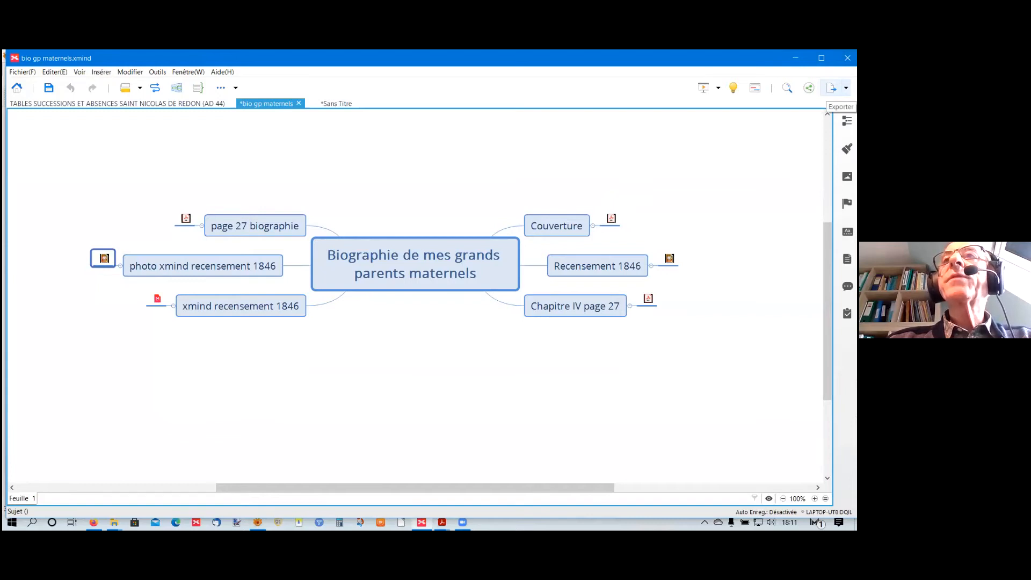
Step: Examine the JPEG image export settings and destination file selection for the map, and close them without exporting
left_click(832, 89)
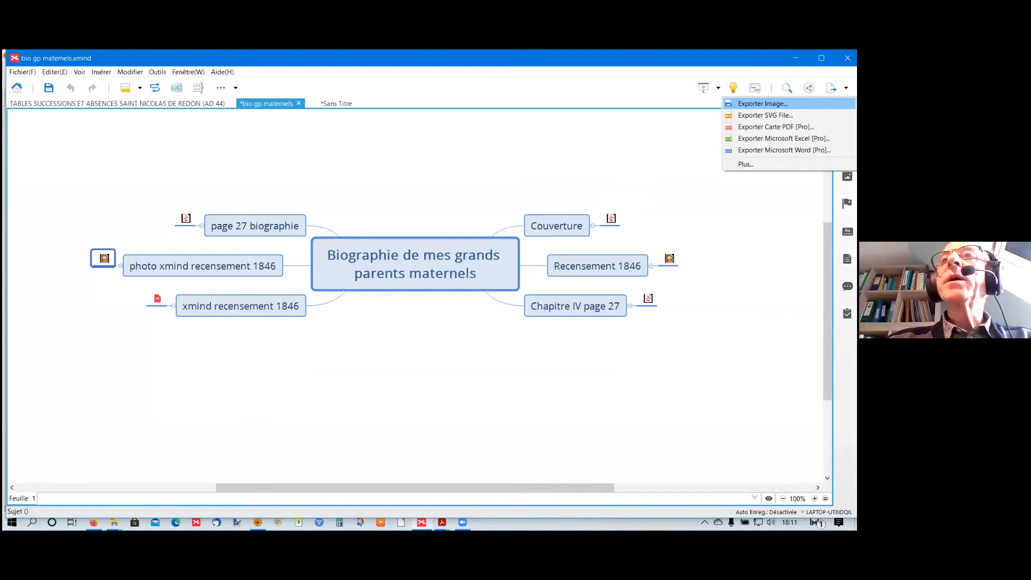
key("Down")
key("Down")
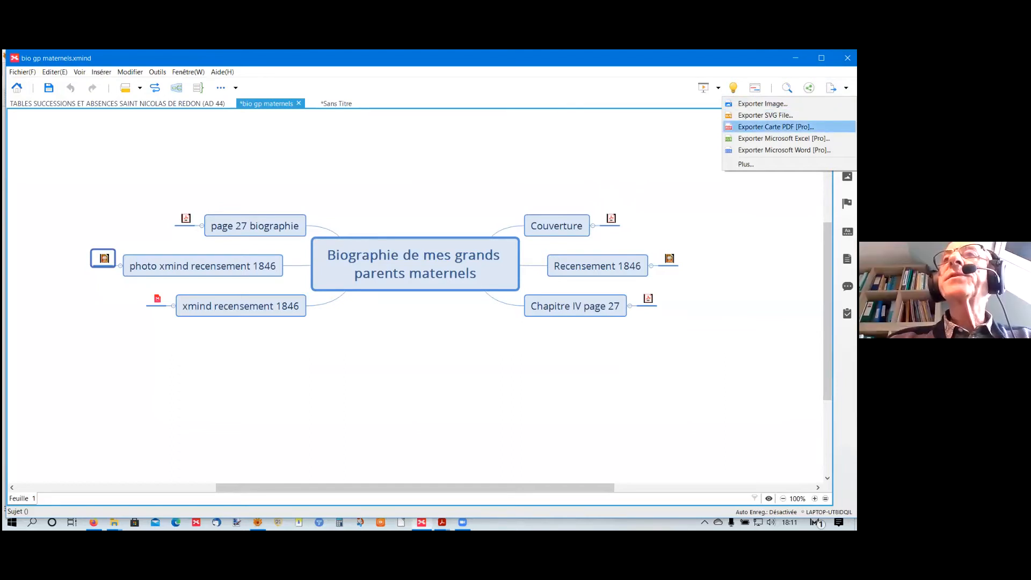
key("Up")
key("Up")
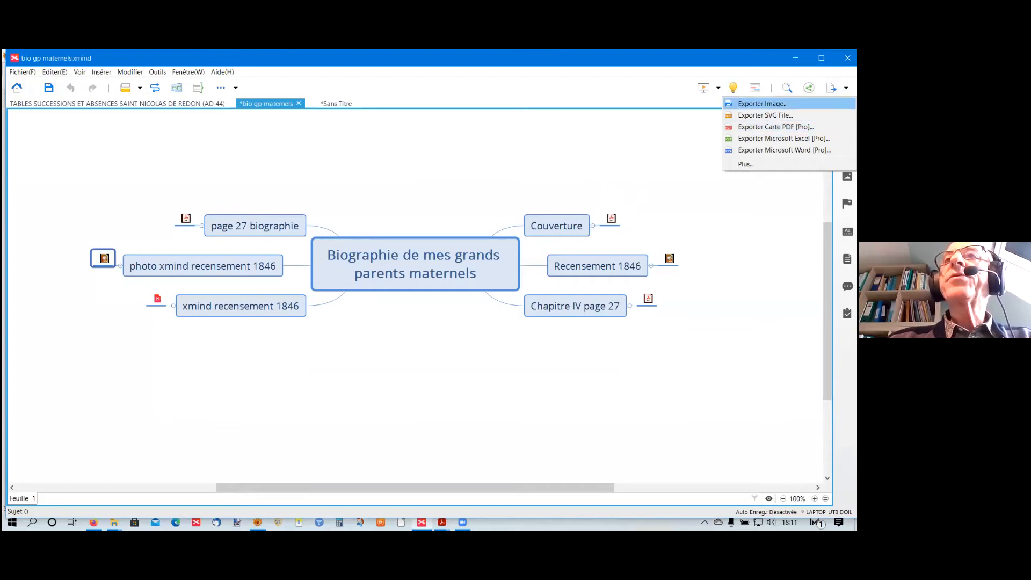
key("Return")
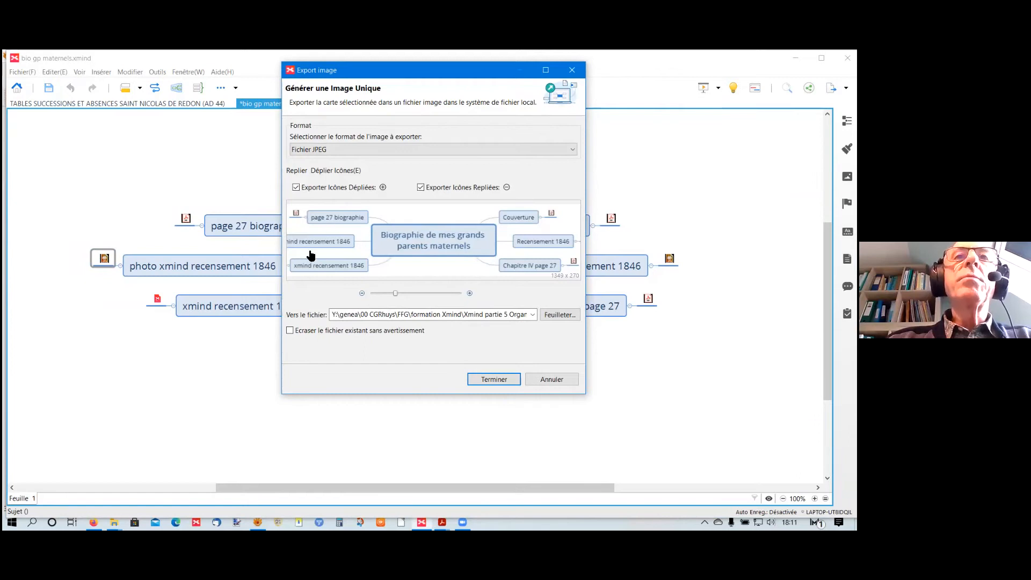
left_click(557, 315)
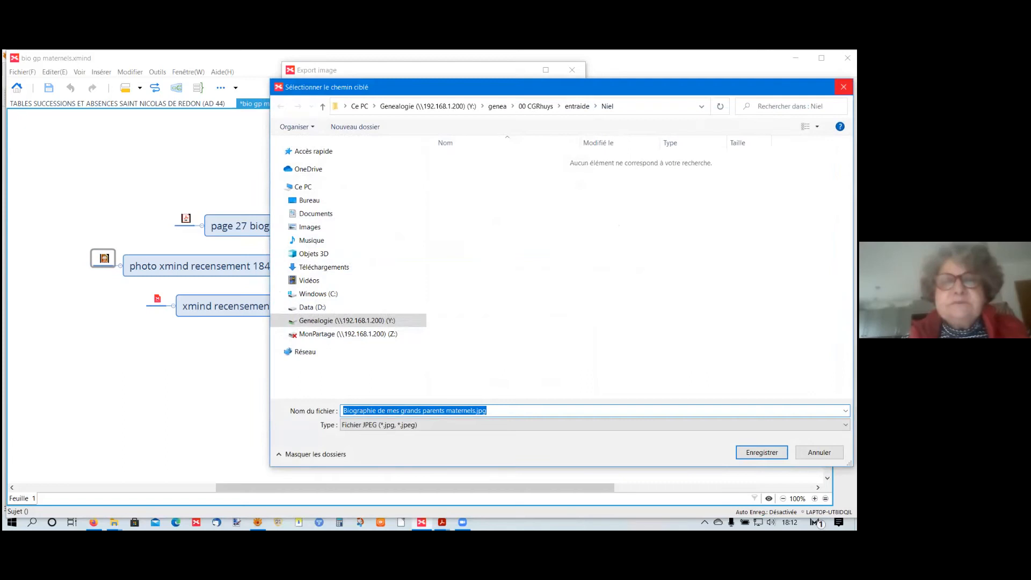
left_click(844, 87)
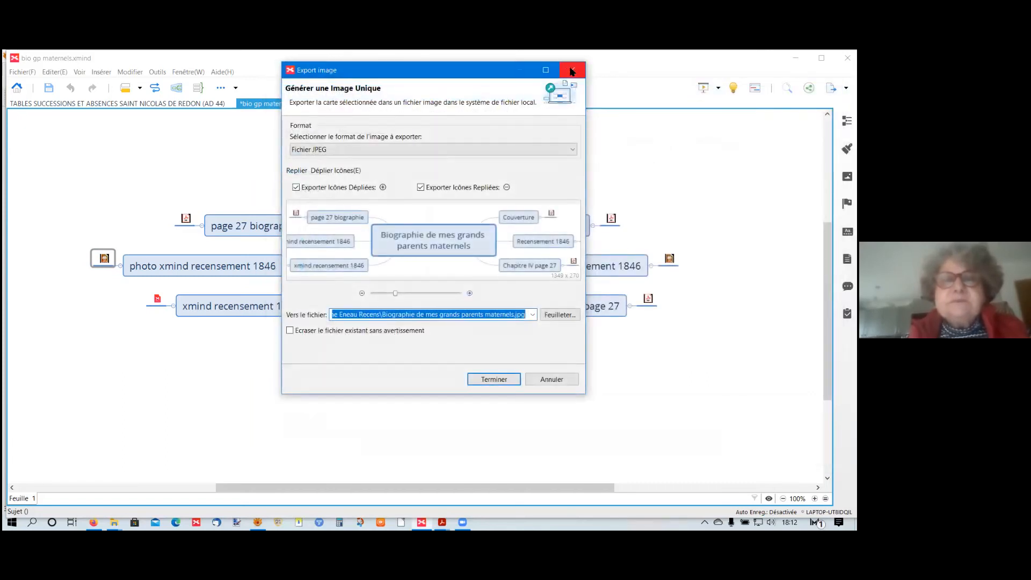
left_click(572, 70)
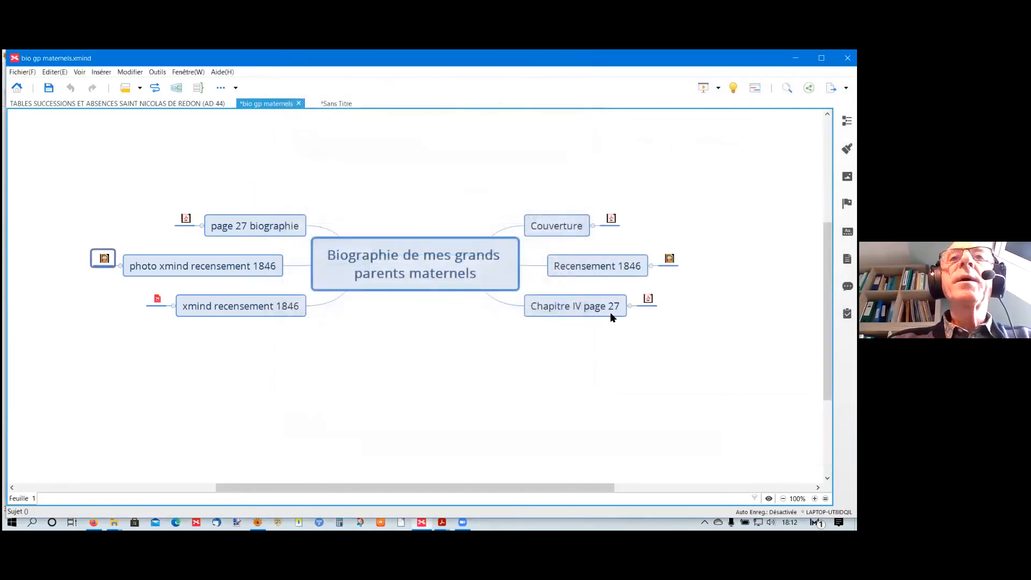
Step: View the chart image attached to photo xmind recensement 1846, close it, and open the chapter PDF attached to page 27 biographie
left_click(103, 258)
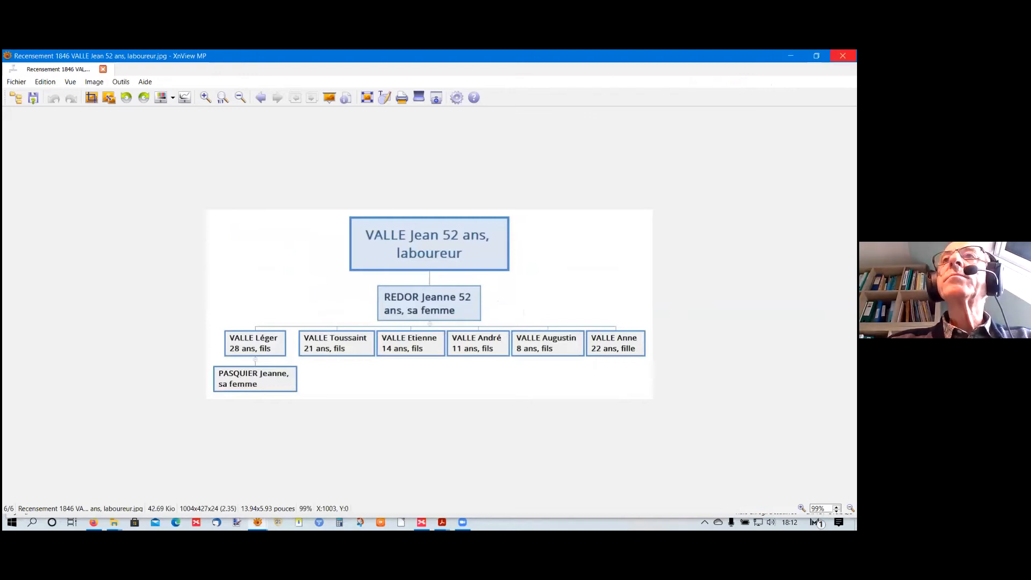
left_click(843, 56)
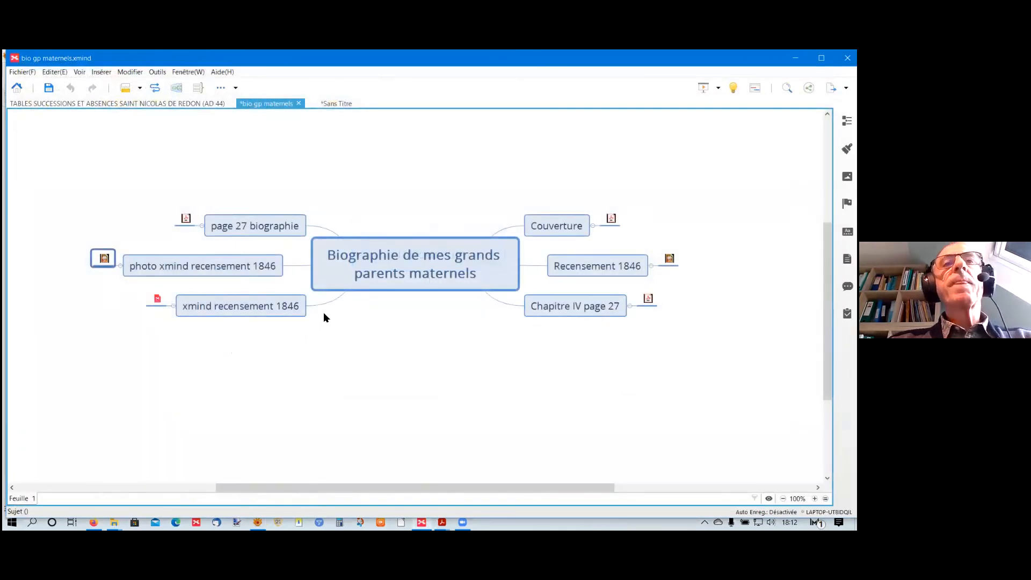
left_click(283, 226)
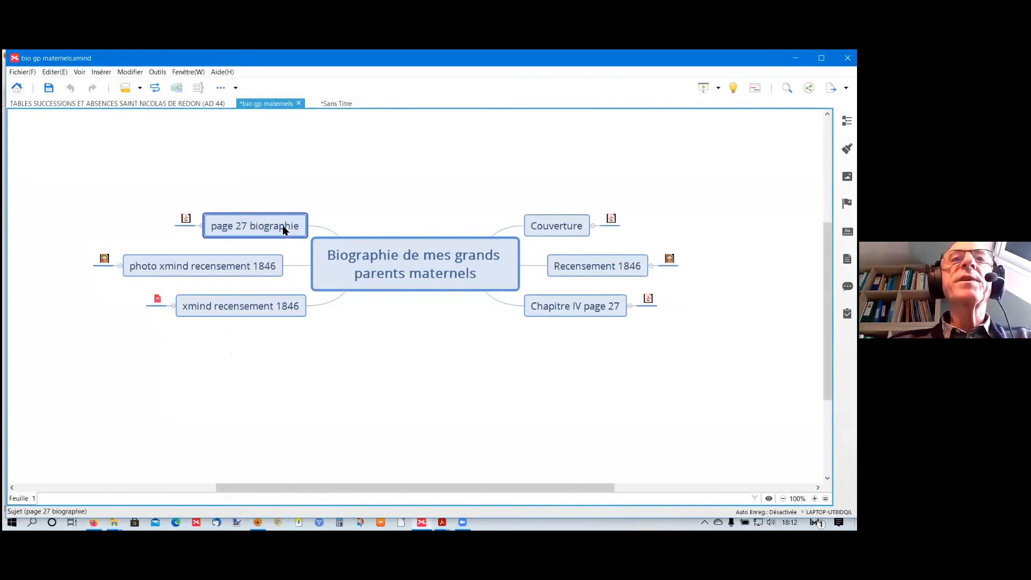
left_click(186, 218)
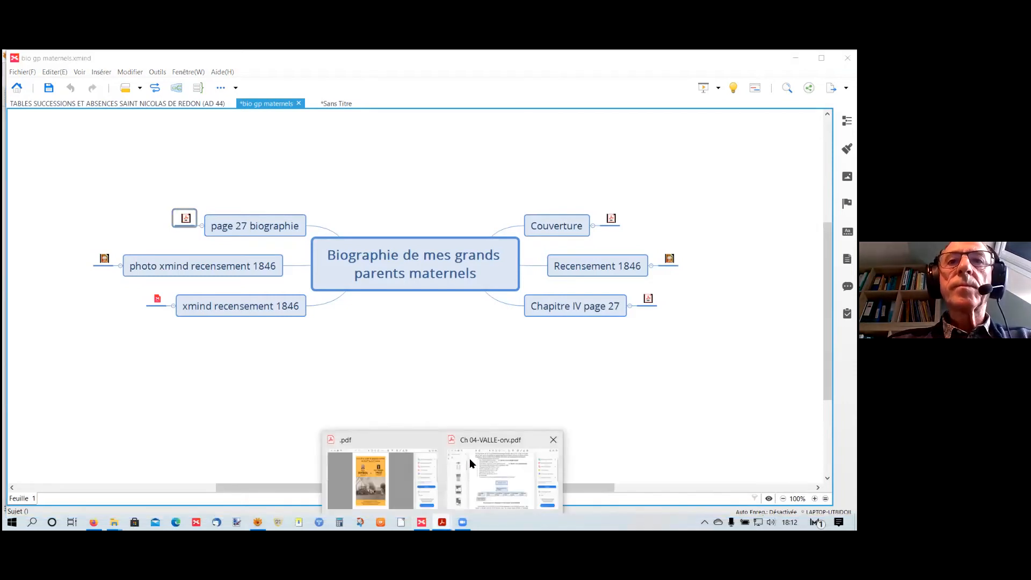
left_click(471, 460)
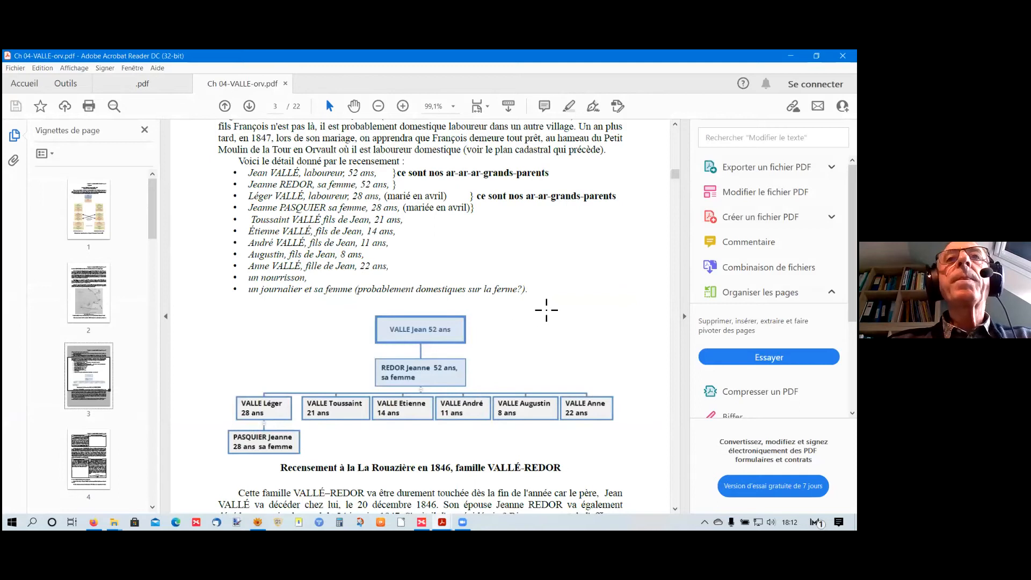
Step: Examine the 1846 census household list on page 27 of the chapter PDF alongside the organization chart below it
scroll(553, 304, "up", 1)
scroll(561, 311, "up", 4)
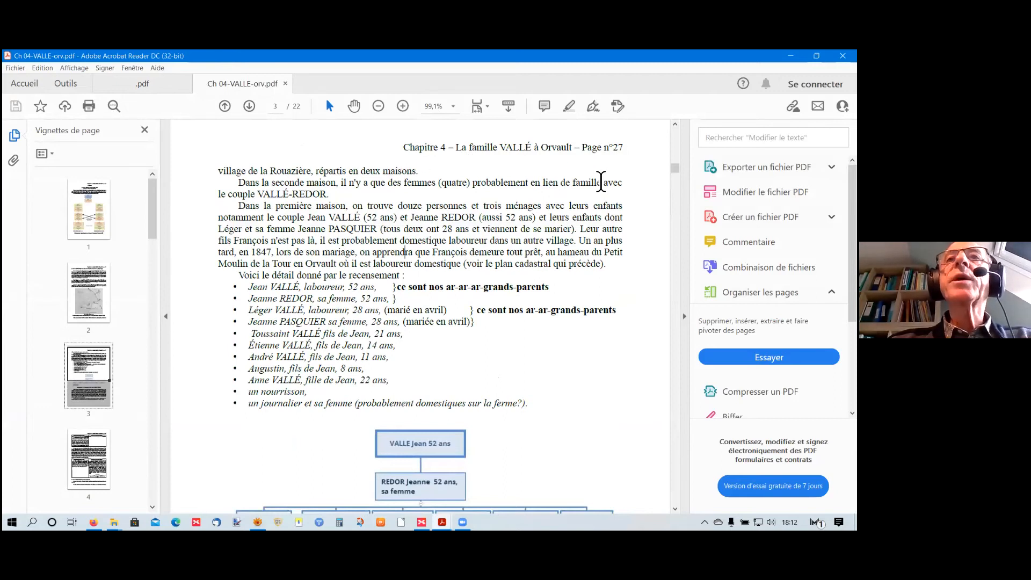
scroll(551, 218, "down", 2)
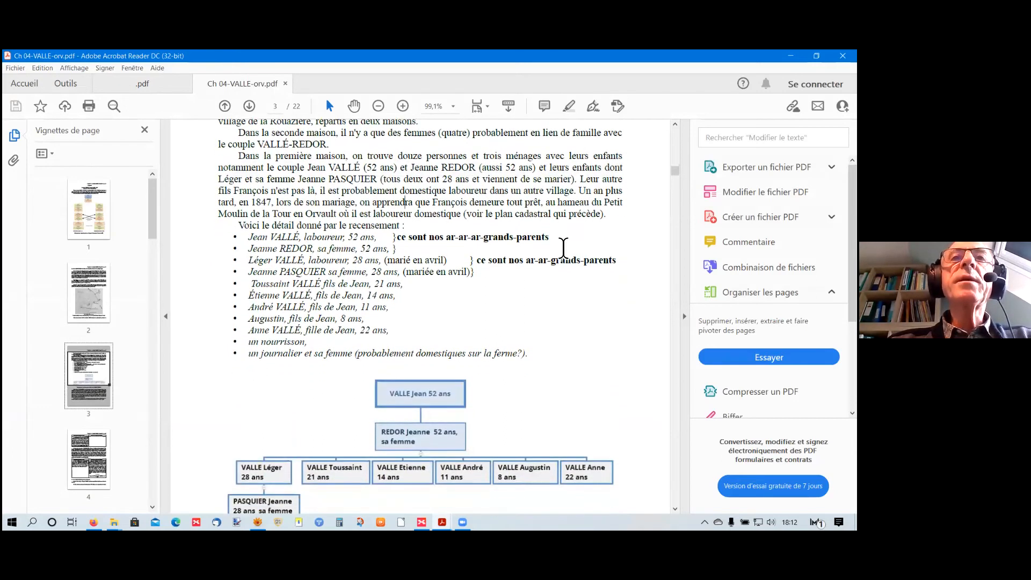
scroll(563, 248, "down", 1)
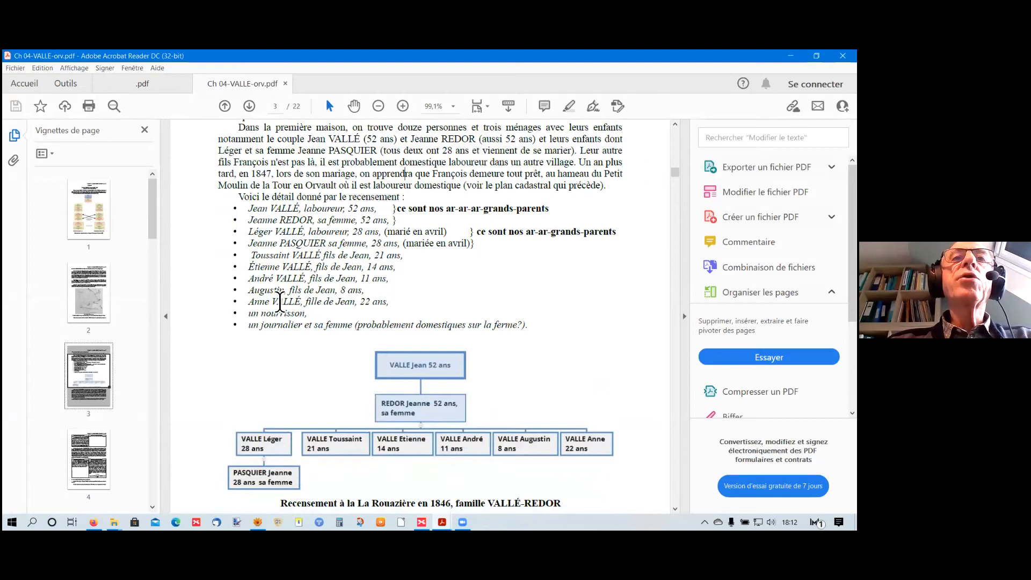
scroll(499, 255, "down", 3)
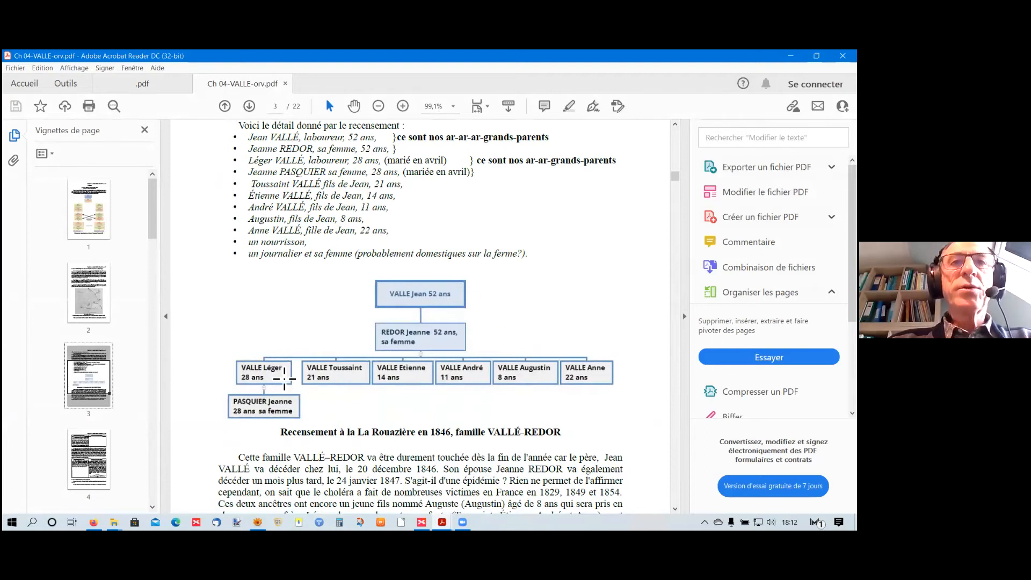
scroll(409, 337, "down", 1)
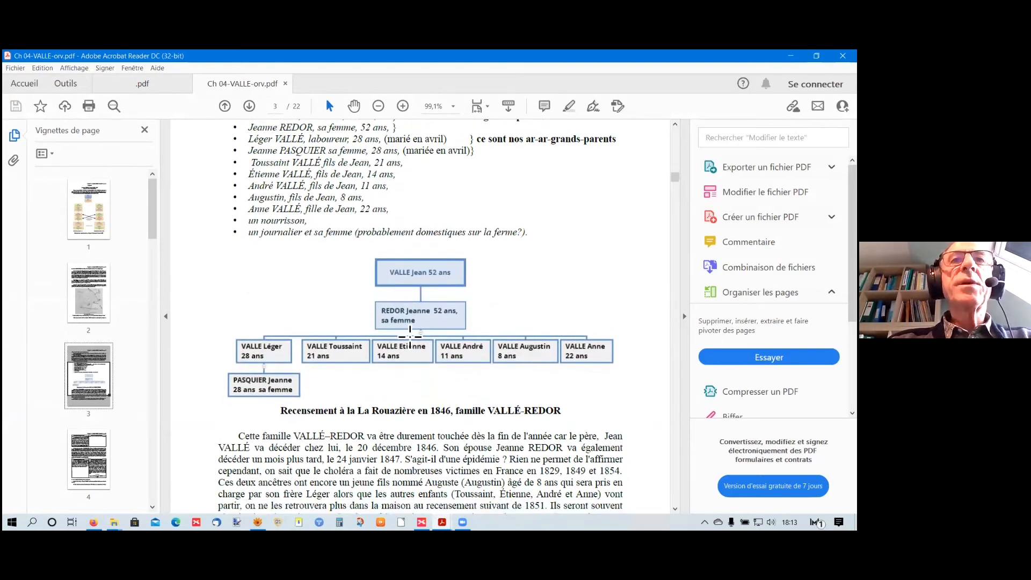
scroll(410, 336, "up", 1)
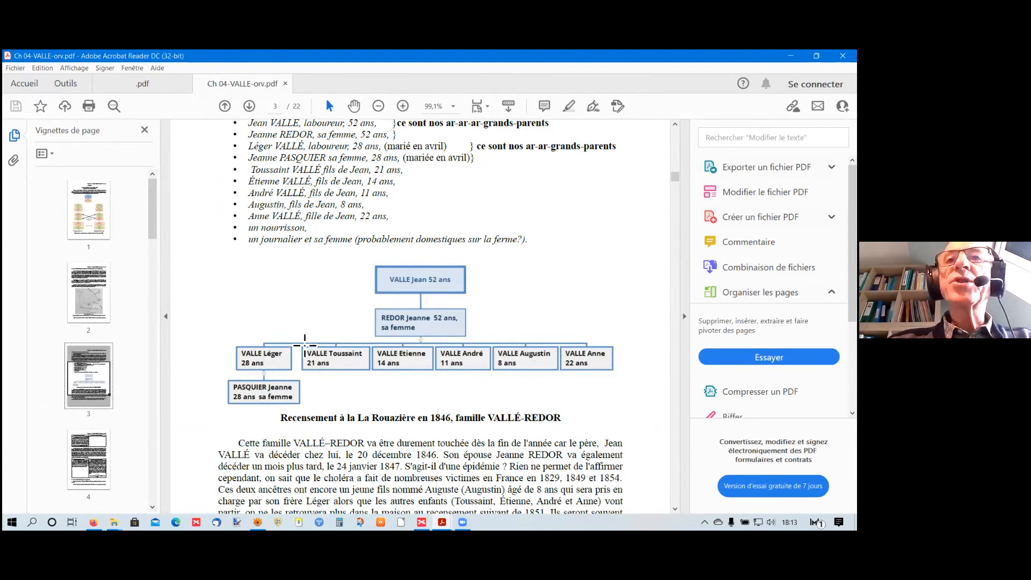
scroll(411, 343, "down", 1)
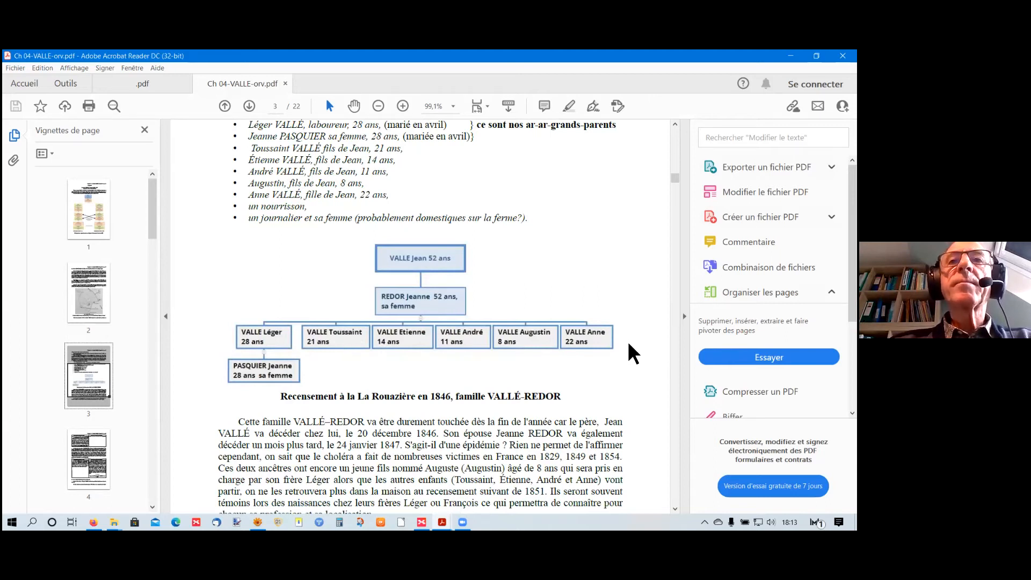
scroll(423, 326, "down", 1)
Step: Review the chapter PDF back to its first page, including the 1839 cadastral map and the family tree
scroll(444, 319, "up", 2)
scroll(445, 319, "up", 10)
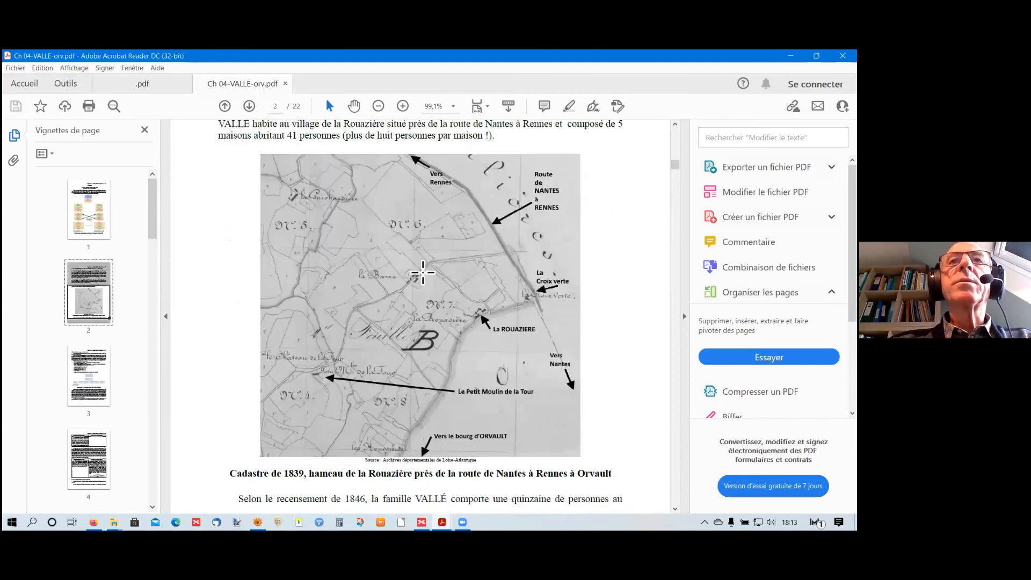
scroll(423, 272, "up", 10)
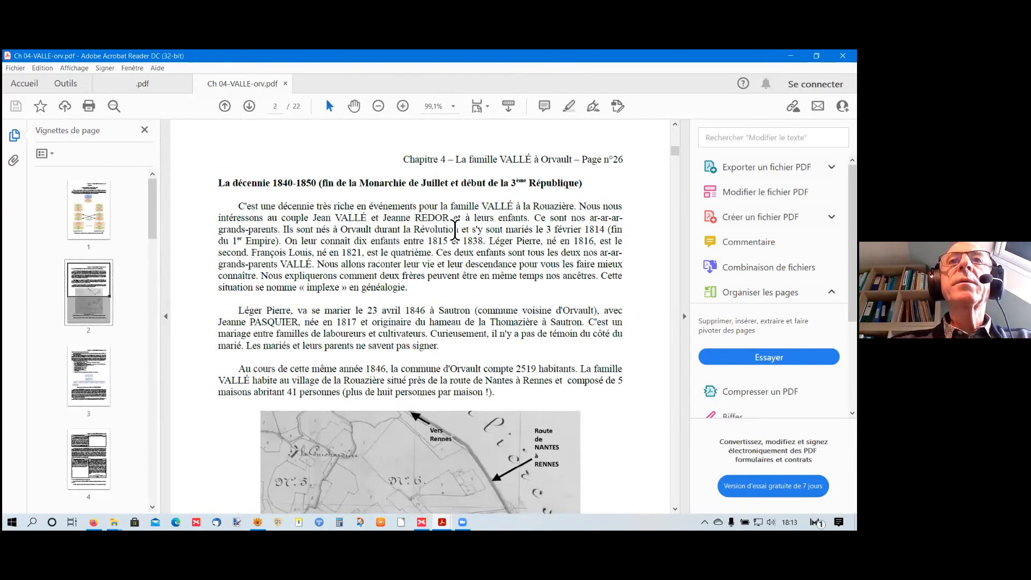
scroll(455, 229, "up", 10)
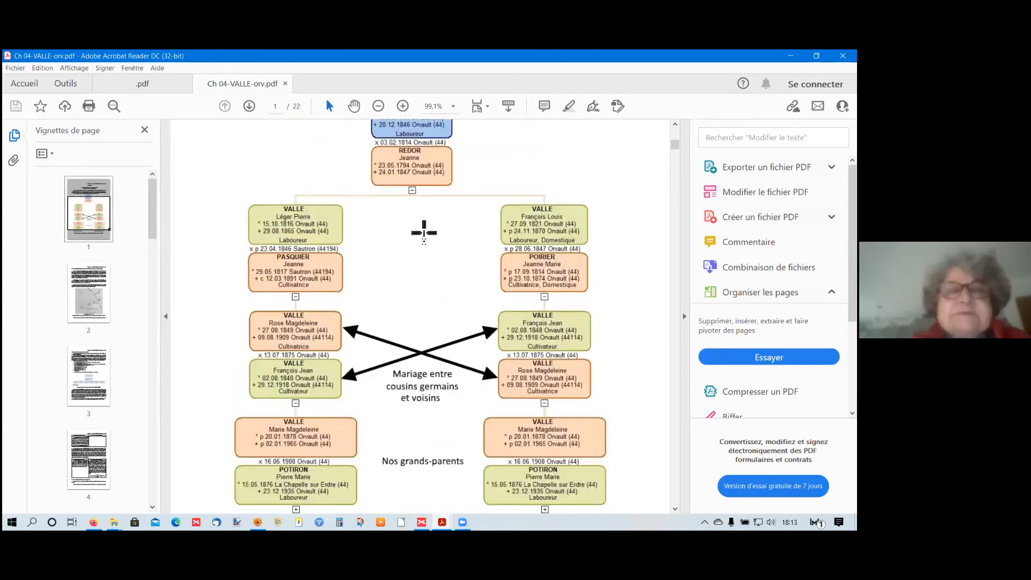
scroll(424, 233, "up", 8)
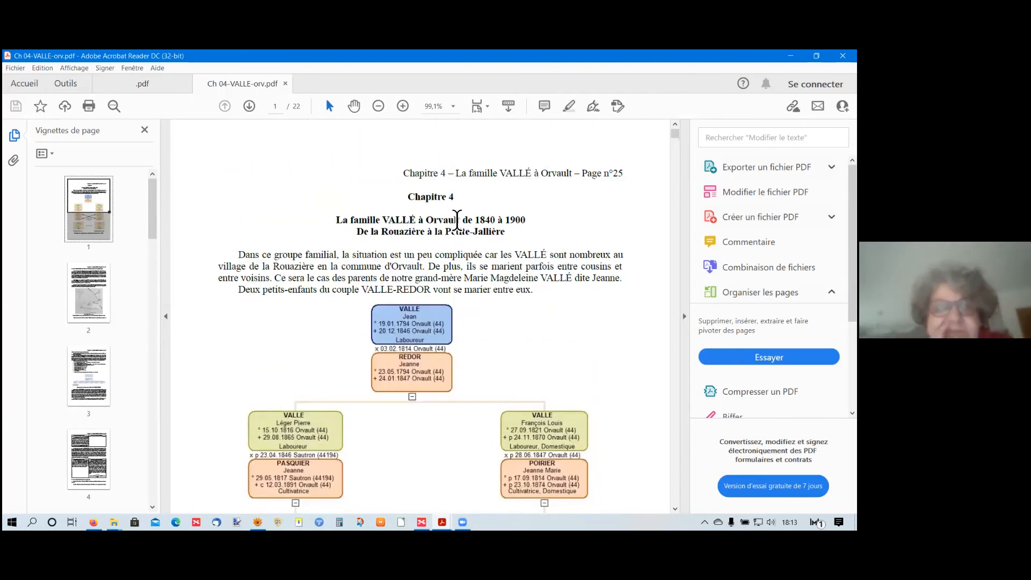
Step: Examine the 1851 and 1856 census organization charts further on in the chapter PDF
scroll(463, 228, "down", 2)
left_click_drag(675, 139, 683, 221)
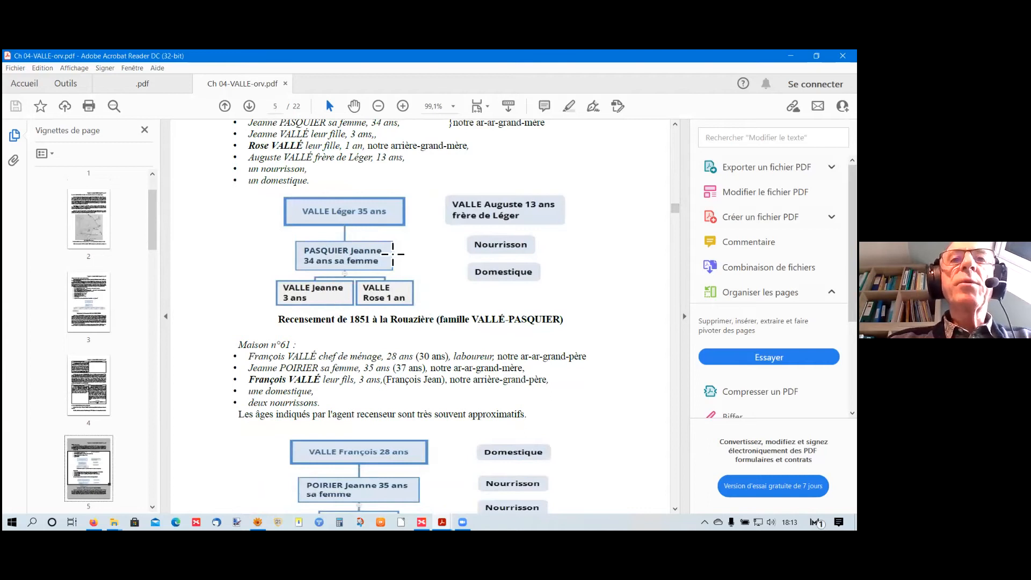
scroll(398, 325, "down", 1)
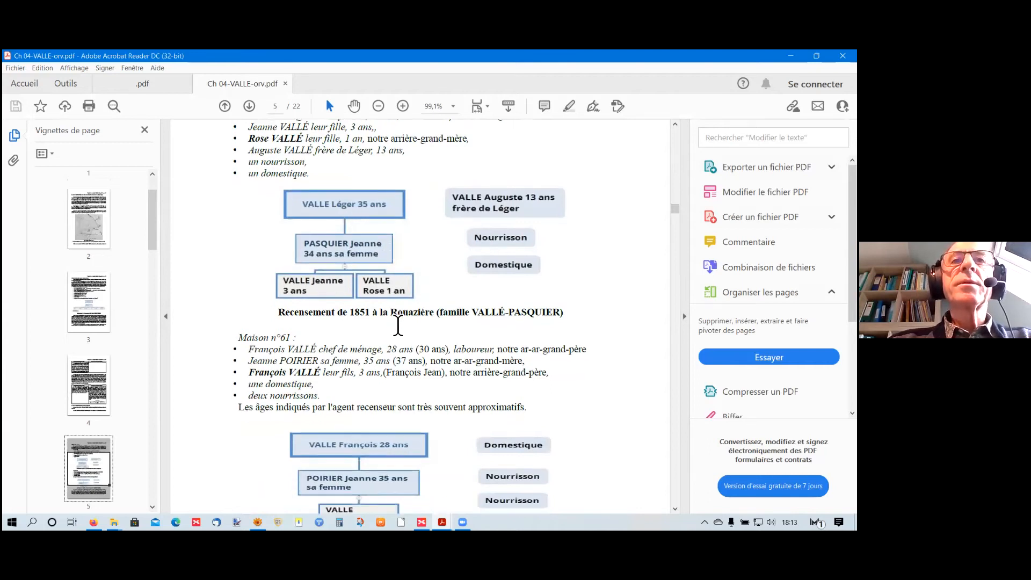
scroll(403, 338, "down", 3)
scroll(419, 349, "down", 10)
scroll(452, 355, "down", 7)
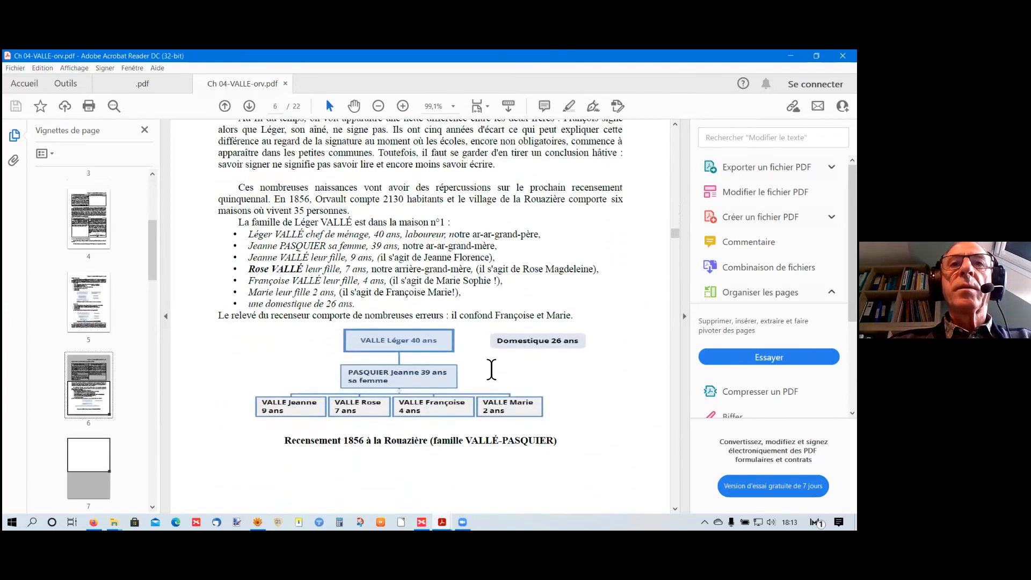
scroll(491, 369, "down", 10)
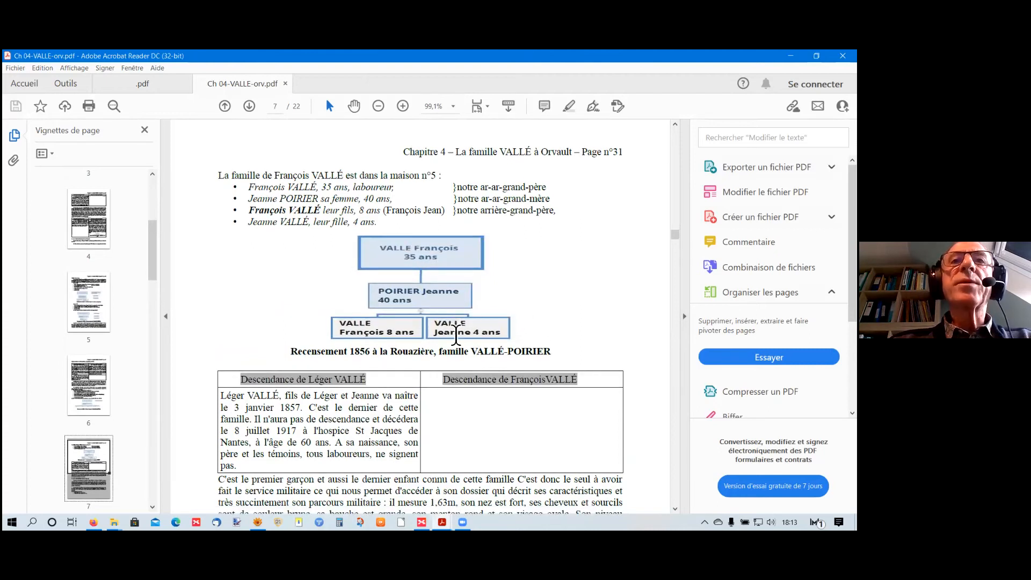
scroll(455, 334, "down", 2)
scroll(618, 246, "down", 3)
scroll(626, 247, "down", 3)
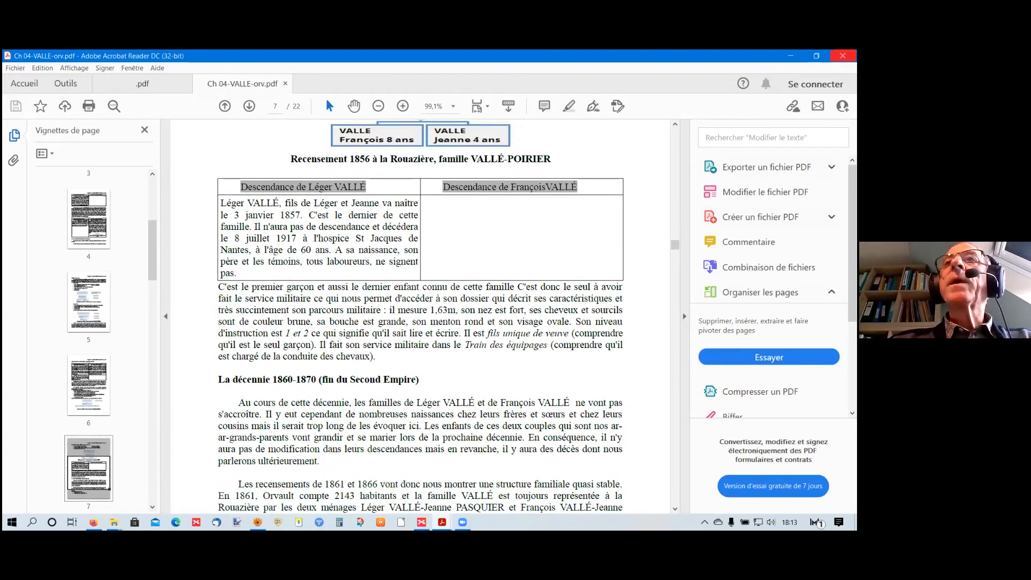
Step: Close the chapter PDF and the biography cover PDF to return to the bio gp maternels map
left_click(842, 56)
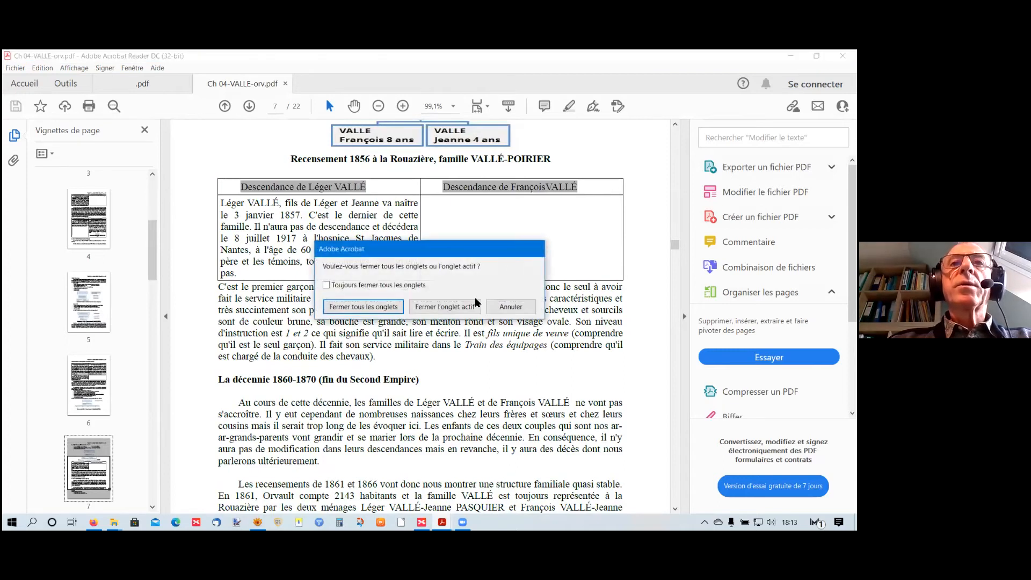
left_click(446, 308)
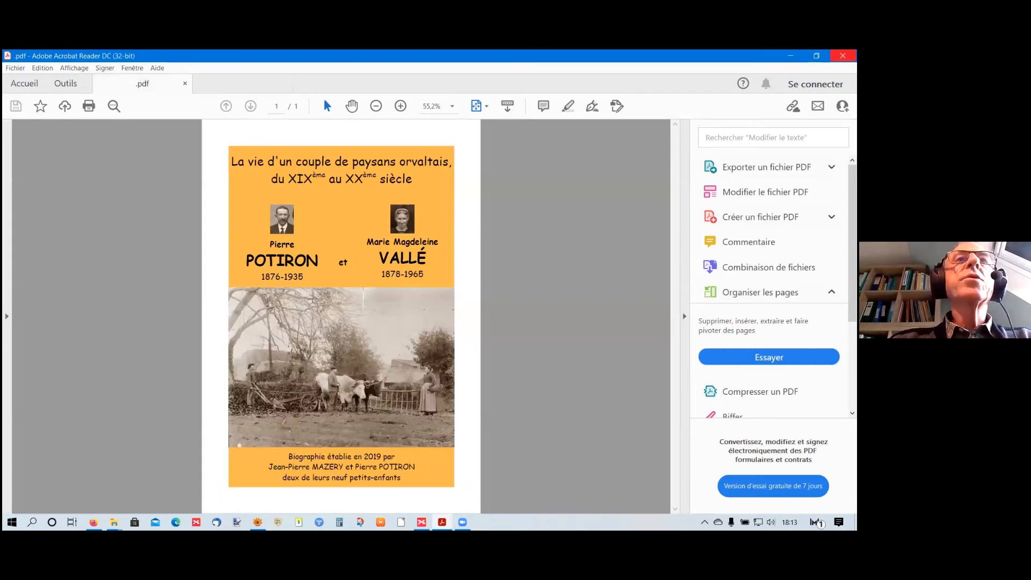
left_click(842, 55)
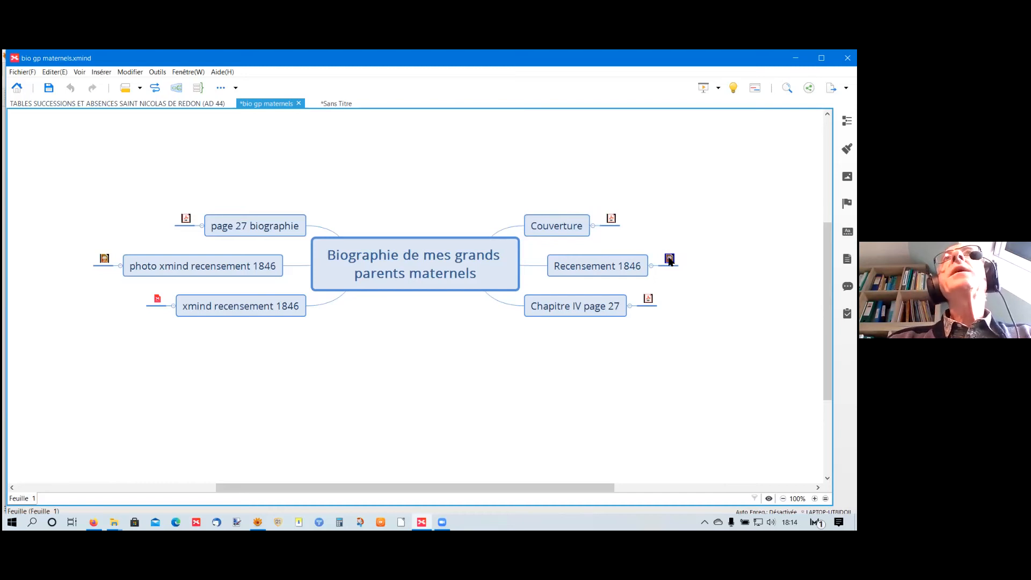
Step: Add a subtopic to the Recensement 1846 topic and clear its default title
left_click(630, 266)
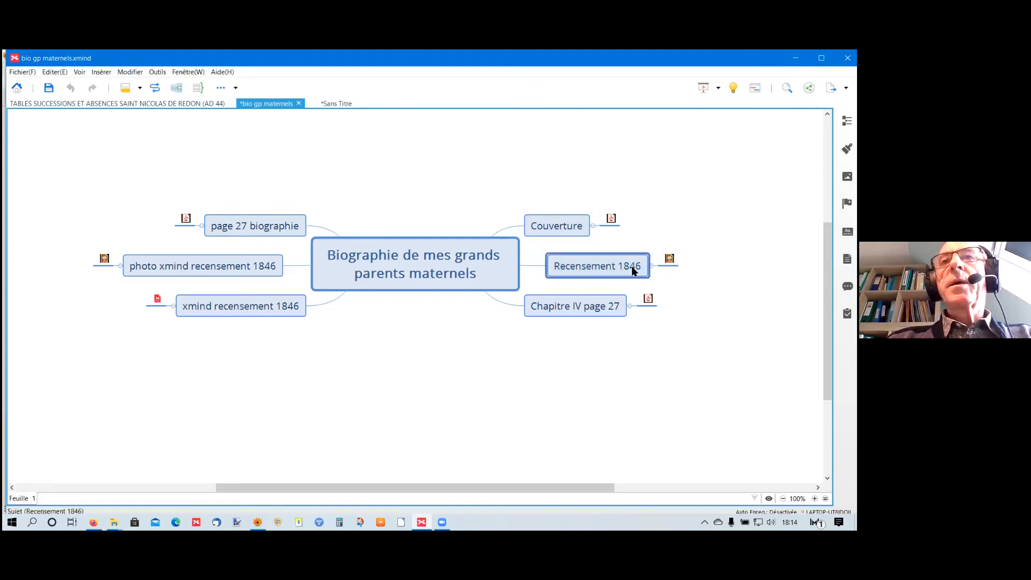
right_click(632, 263)
mouse_move(658, 269)
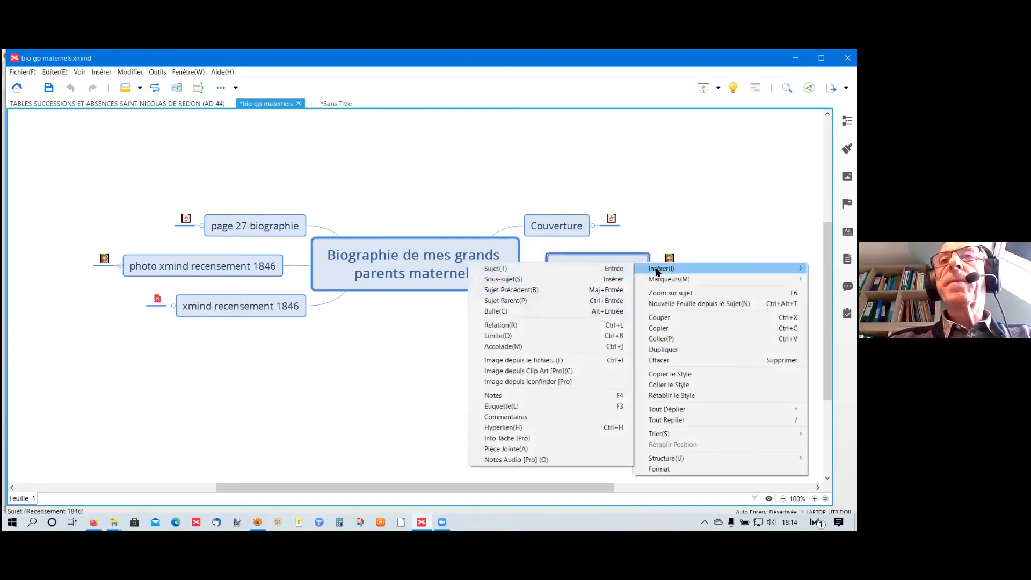
left_click(575, 278)
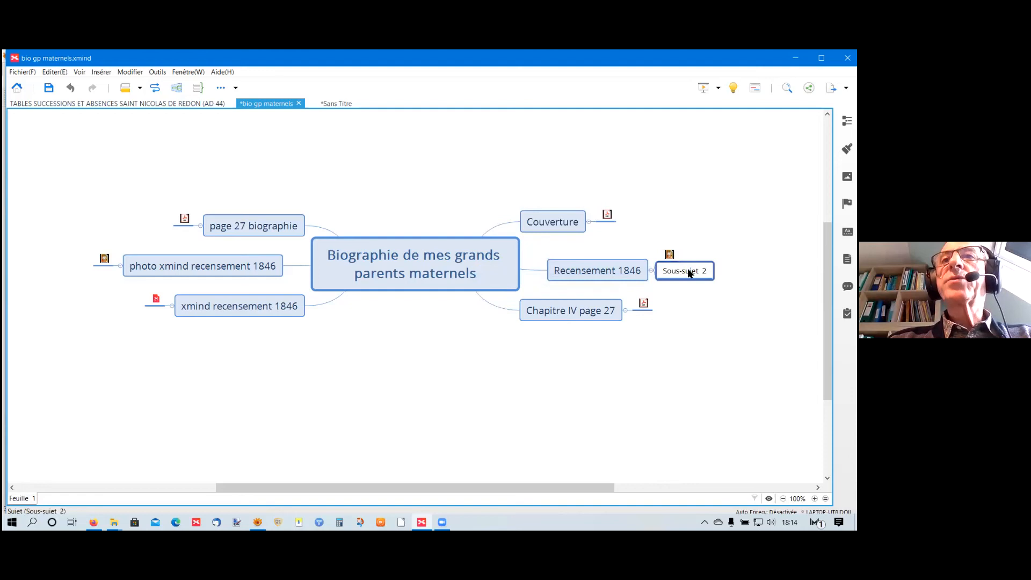
double_click(687, 271)
key("BackSpace")
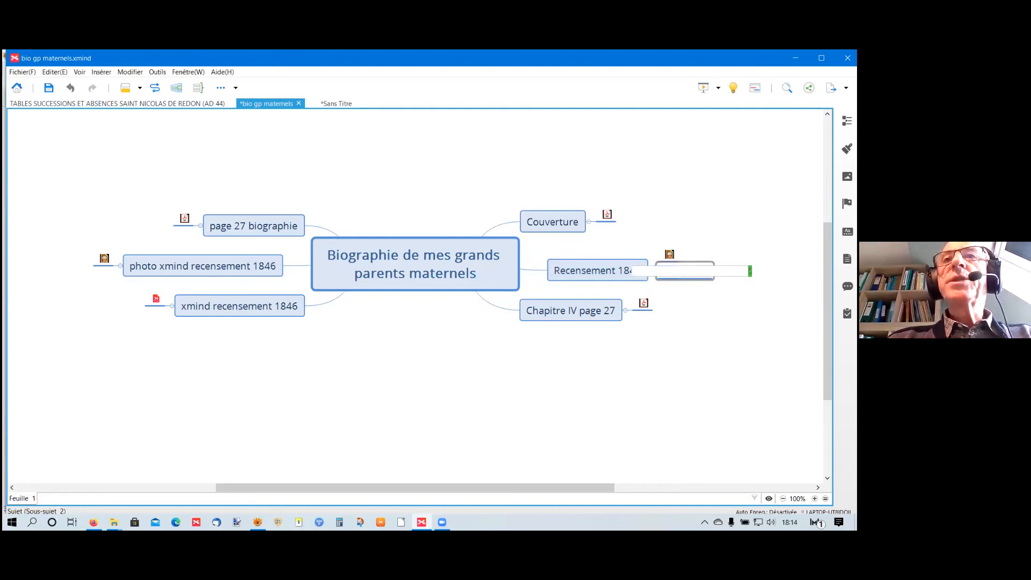
Step: Insert the image R 1846 orv rouaziere maison 1 menage 210.jpg from the desktop folder Xmind partie 5 Organigramme Recens into the empty subtopic
left_click(102, 73)
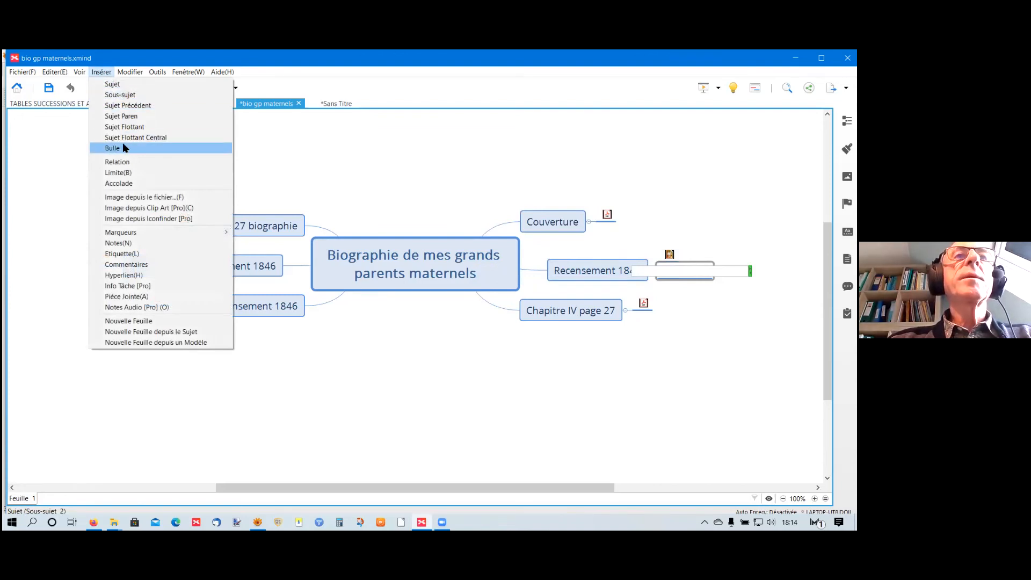
left_click(126, 198)
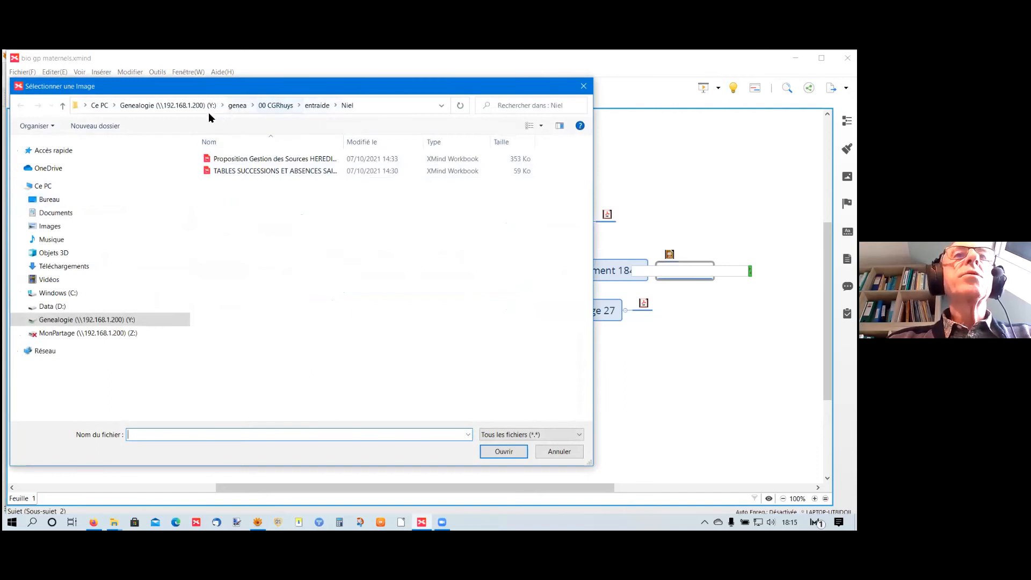
left_click(115, 105)
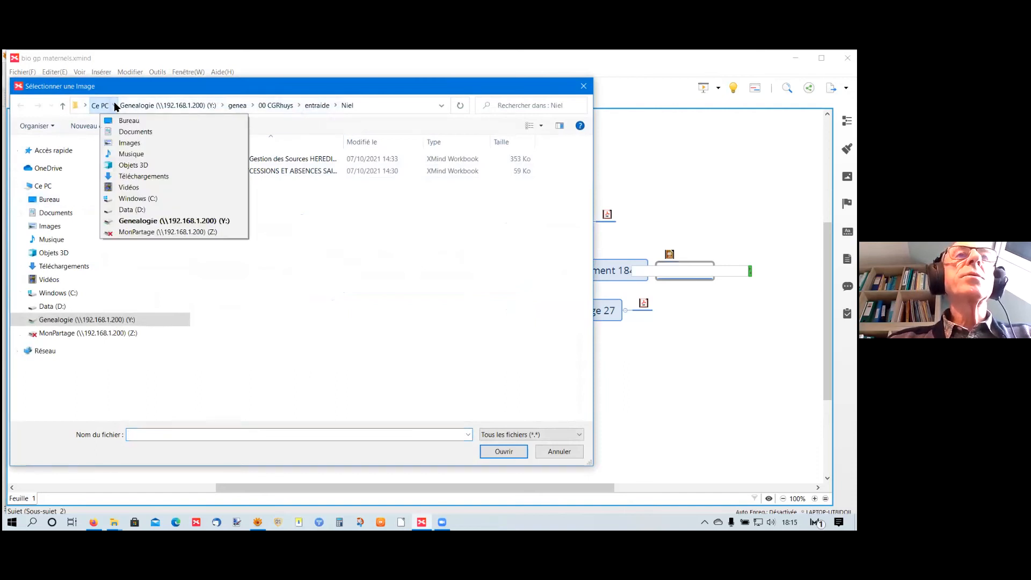
left_click(115, 106)
left_click(125, 120)
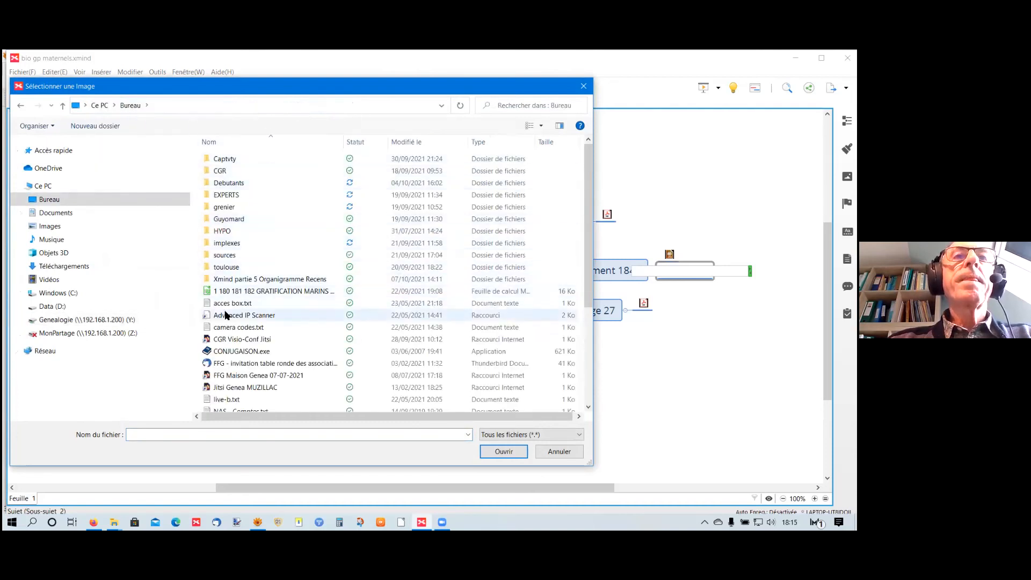
left_click(231, 280)
double_click(231, 280)
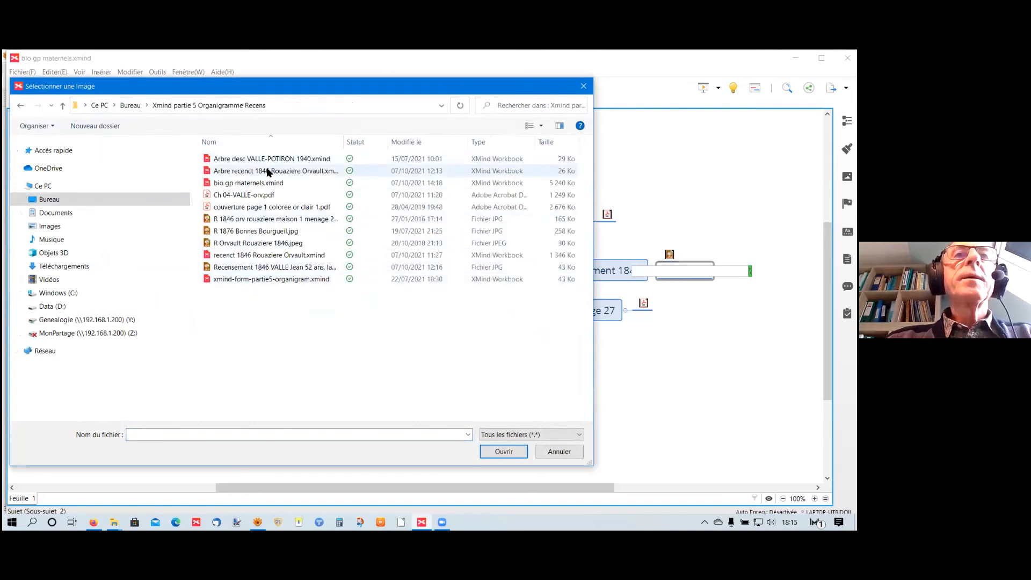
left_click(260, 218)
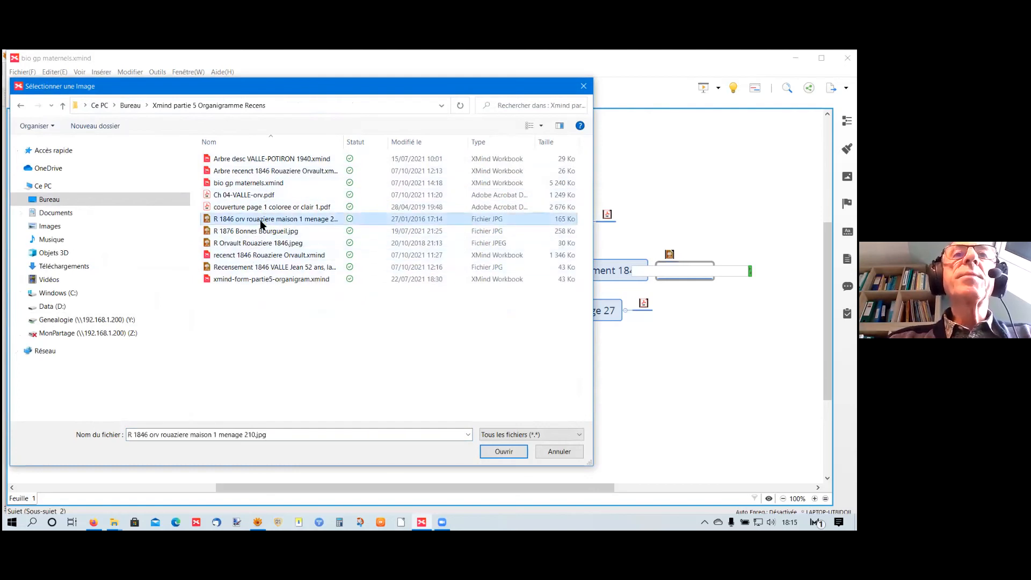
left_click(502, 451)
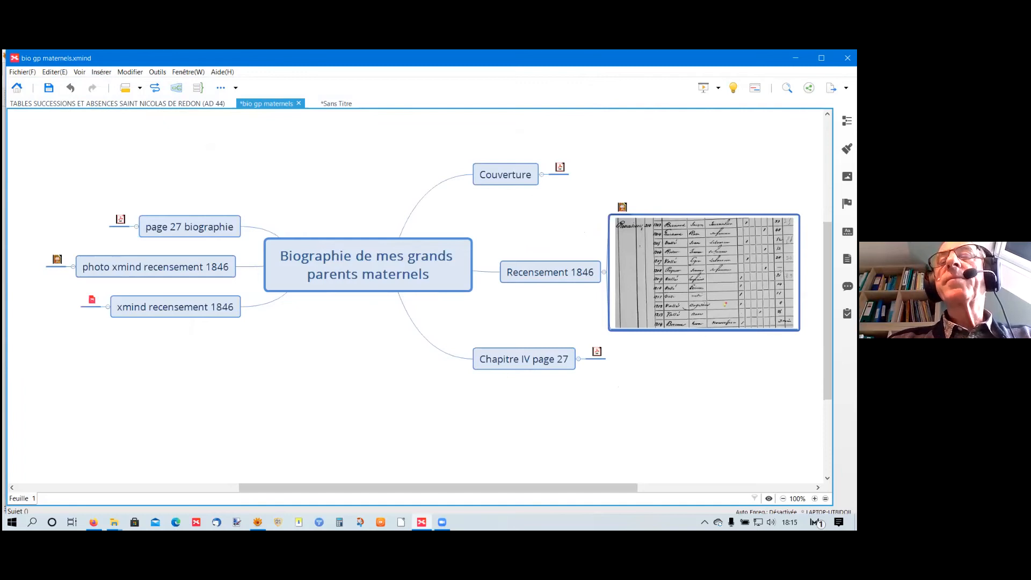
Step: Delete the embedded census image from the subtopic of Recensement 1846, keeping the empty subtopic
left_click(619, 328)
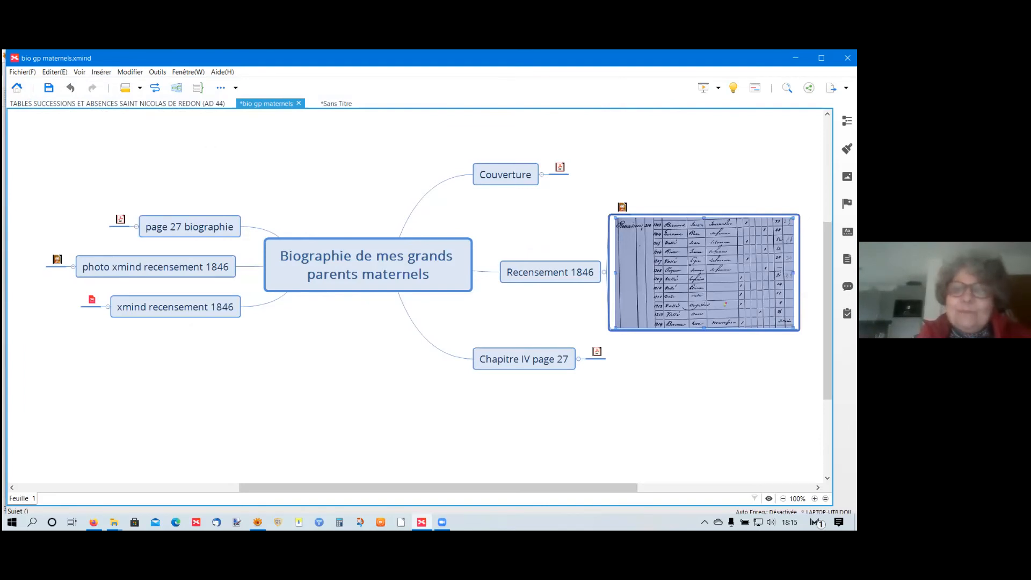
left_click(686, 340)
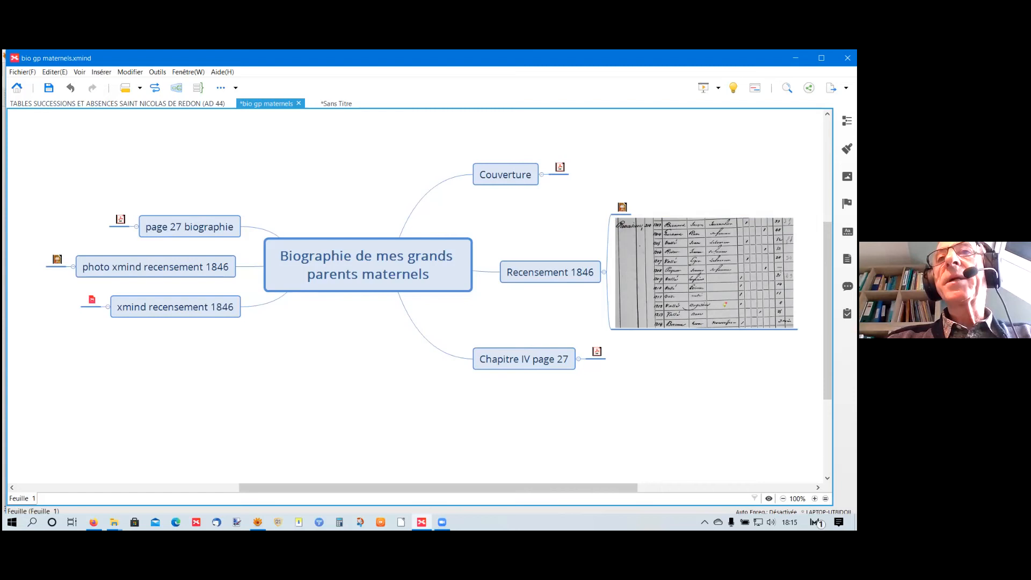
left_click(687, 319)
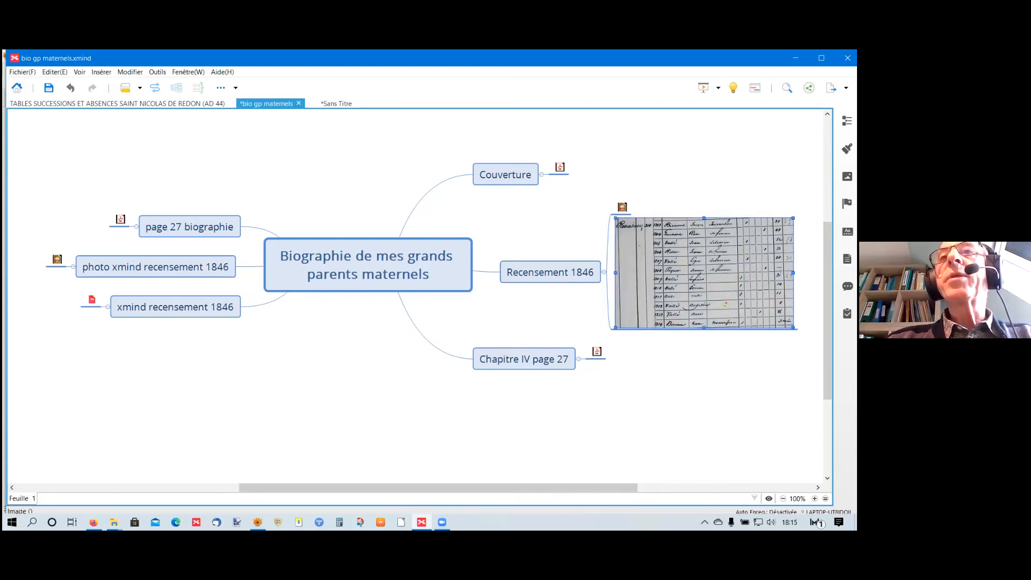
key("Delete")
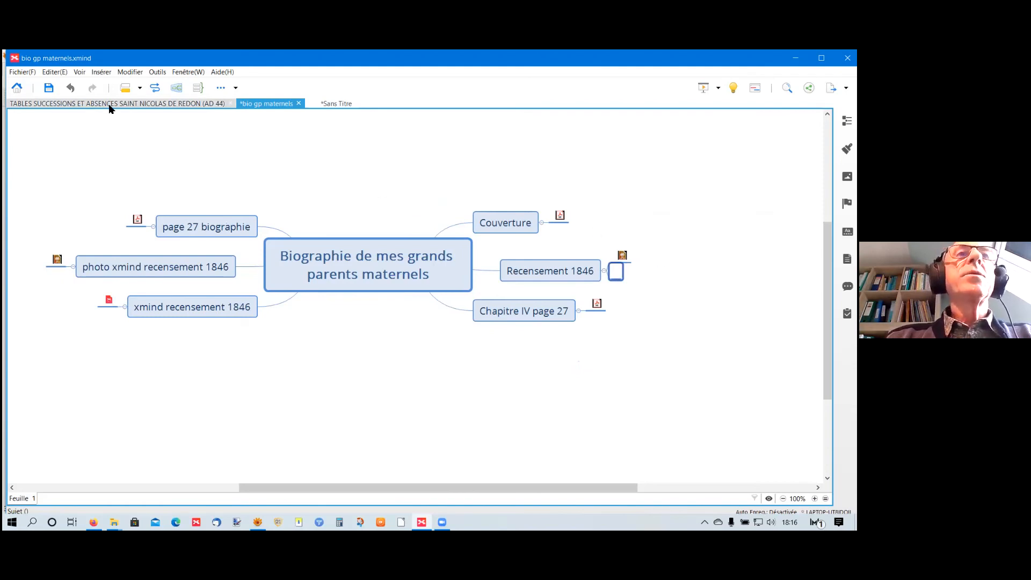
Step: Add a file hyperlink with an absolute path to R 1846 orv rouaziere maison 1 menage 210.jpg on the empty Recensement 1846 subtopic
left_click(94, 72)
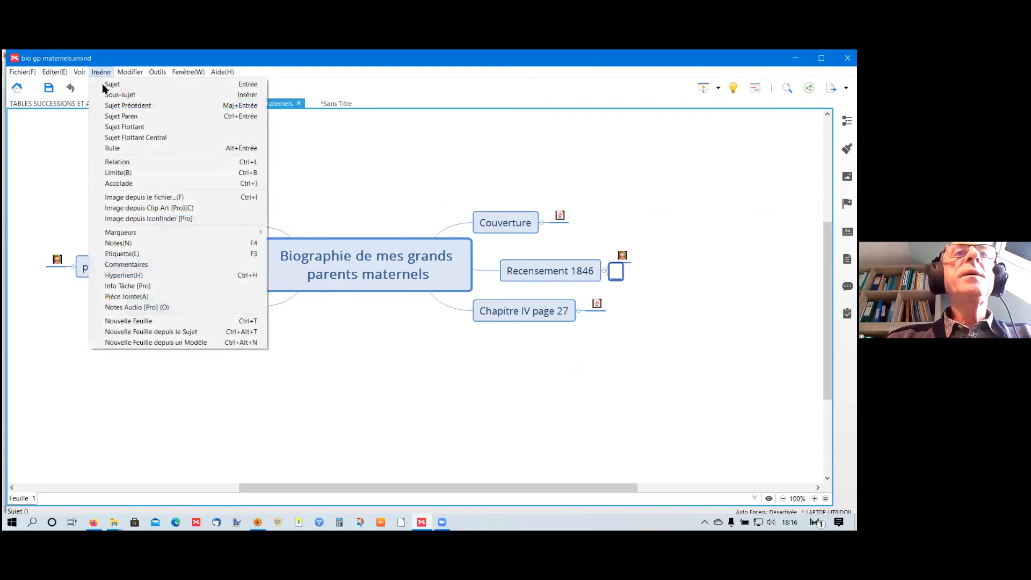
left_click(130, 276)
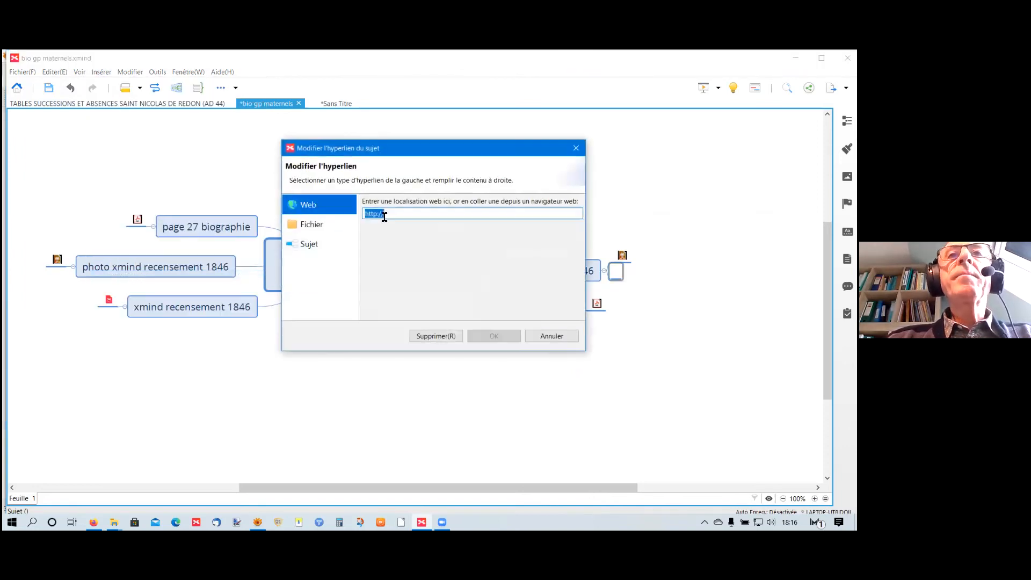
left_click(315, 227)
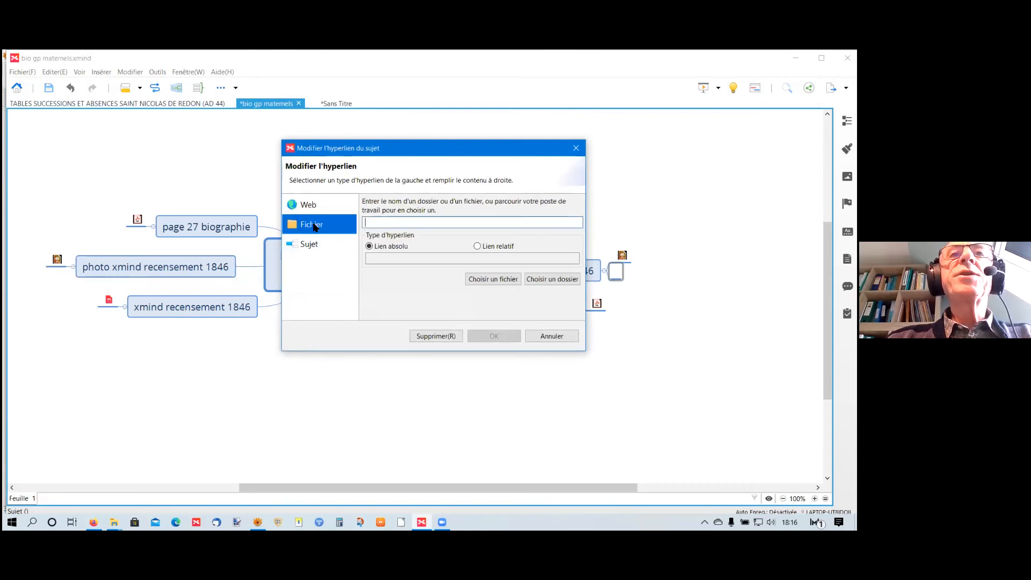
left_click(492, 280)
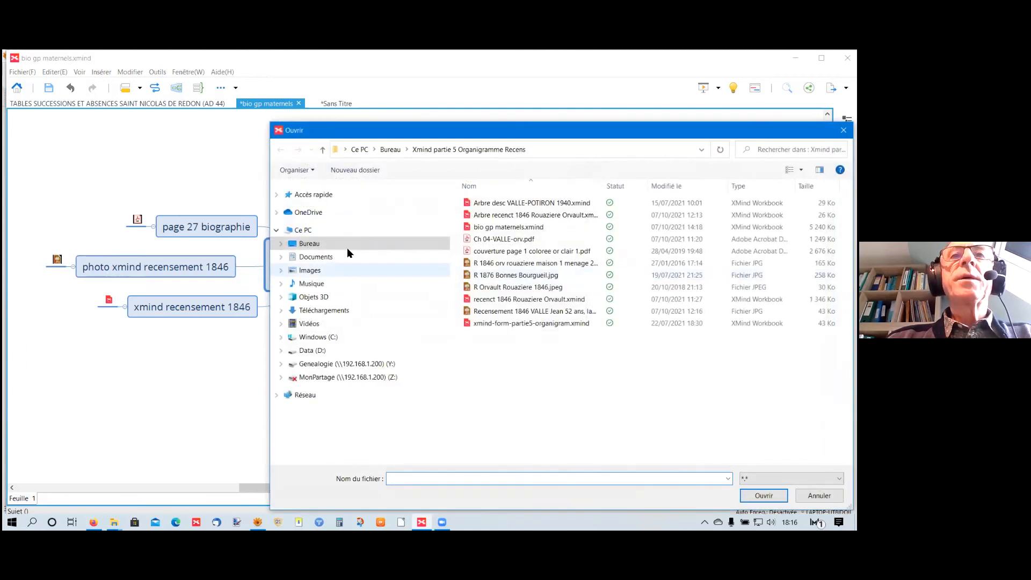
left_click(529, 263)
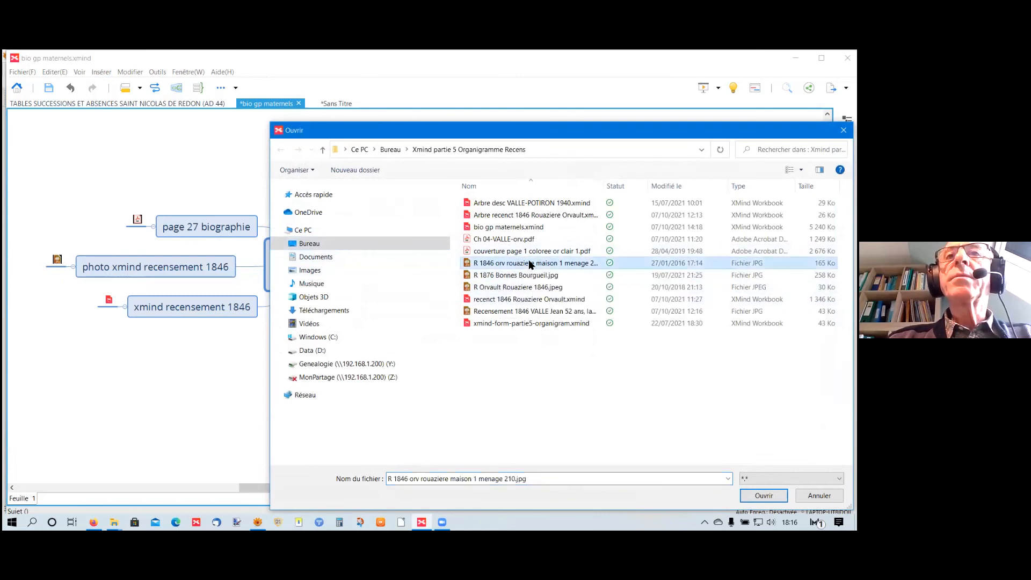
left_click(763, 496)
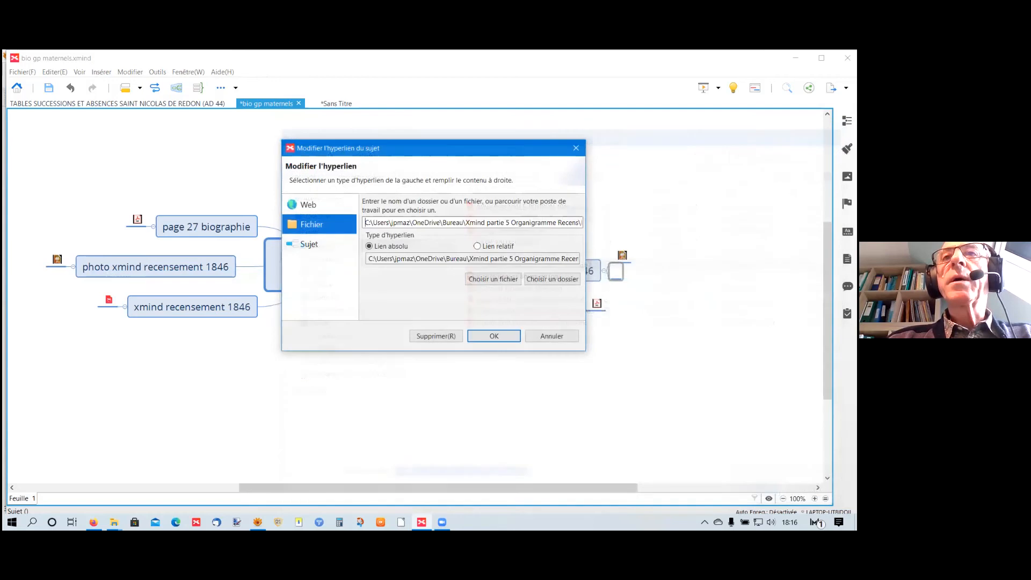
left_click(495, 336)
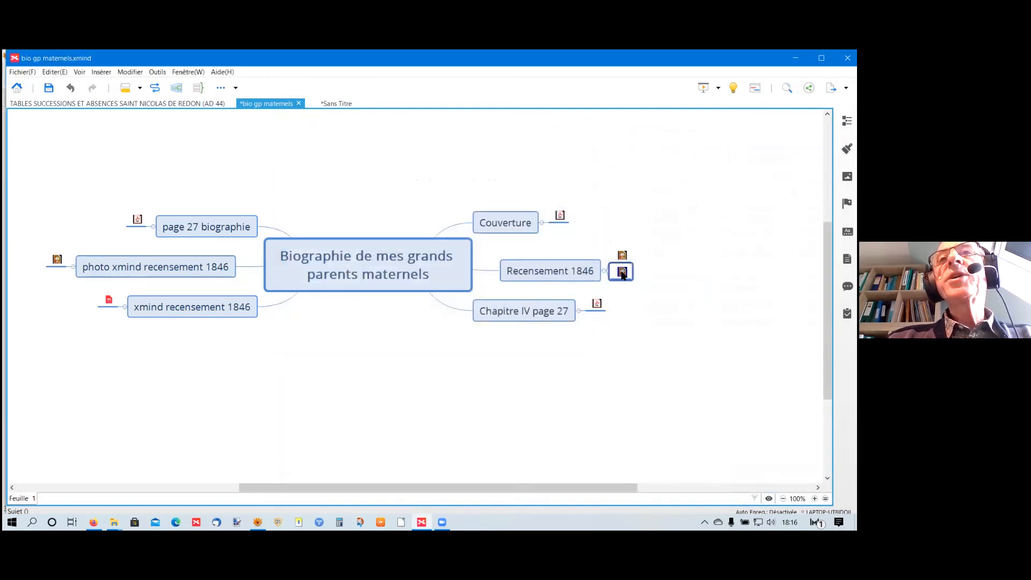
Step: Open the hyperlinked census image to check the link, and close the image viewer
mouse_move(624, 274)
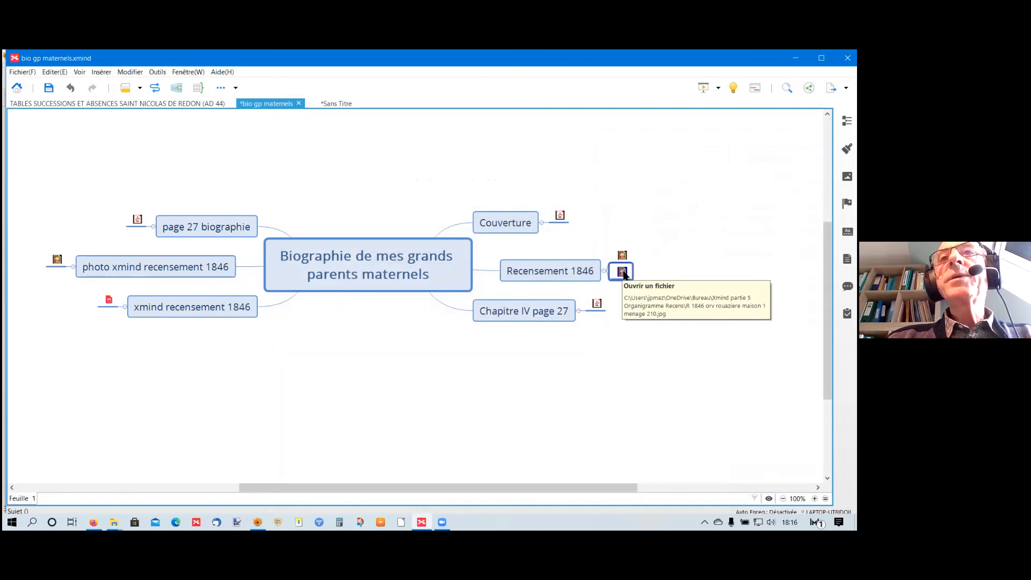
left_click(623, 273)
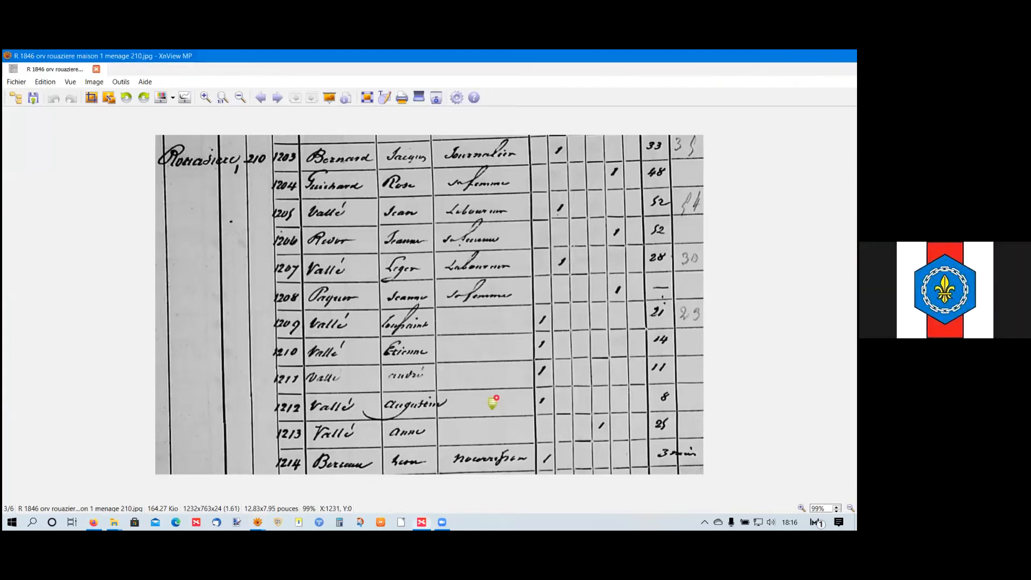
left_click(842, 55)
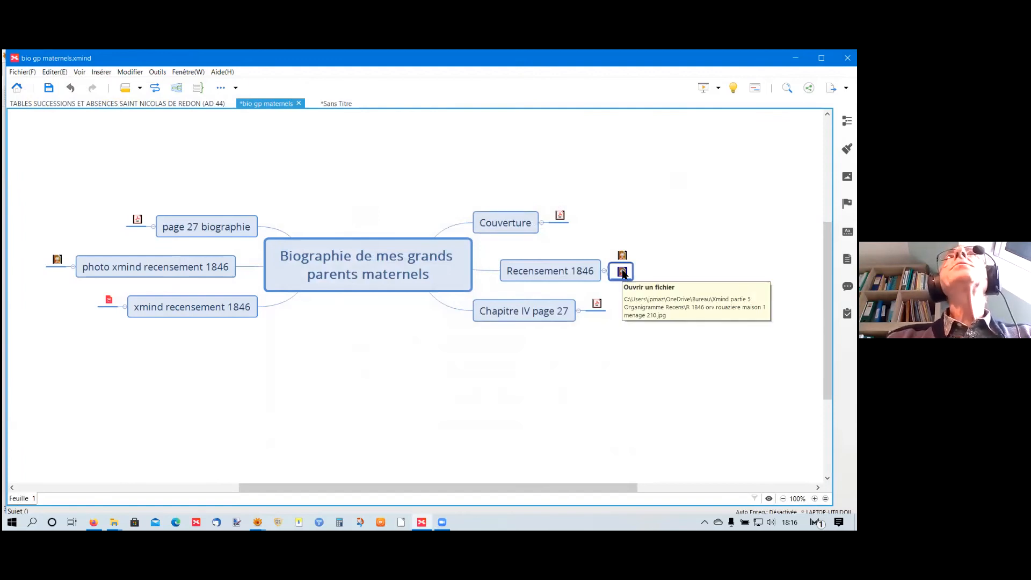
Step: Attach the file R 1846 orv rouaziere maison 1 menage 210.jpg to the Recensement 1846 topic and clear the new subtopic's title
left_click(561, 276)
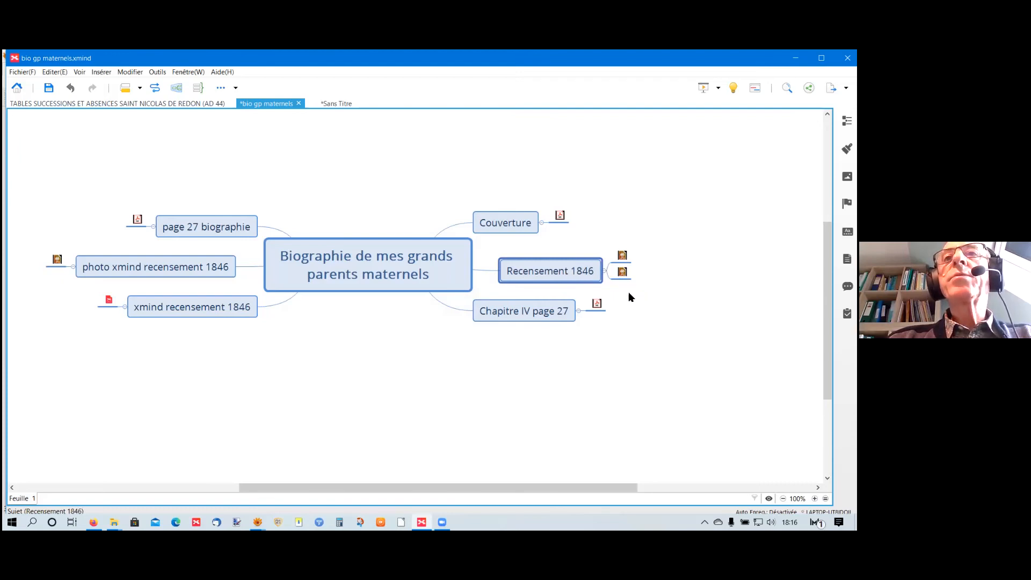
right_click(553, 271)
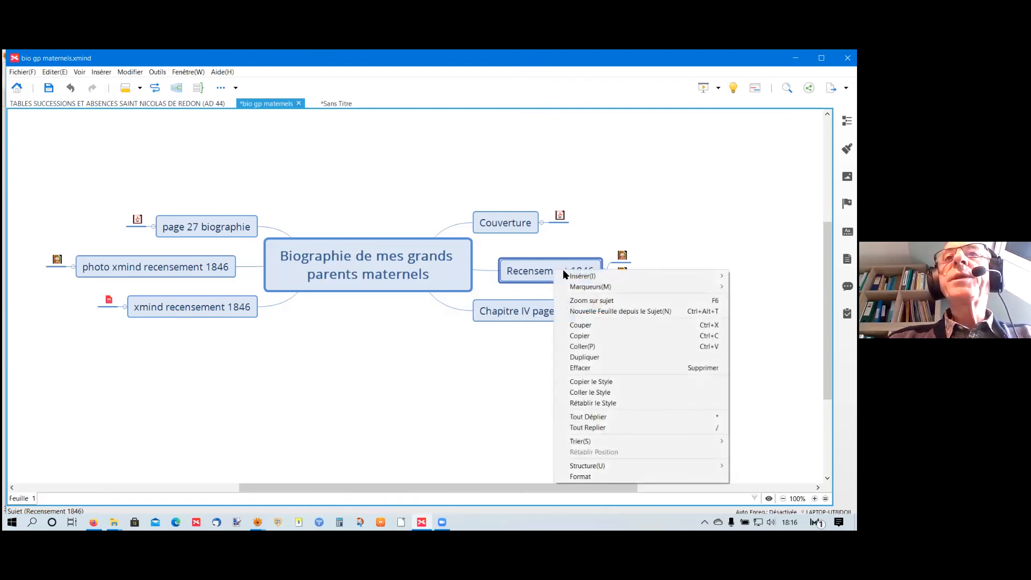
mouse_move(569, 275)
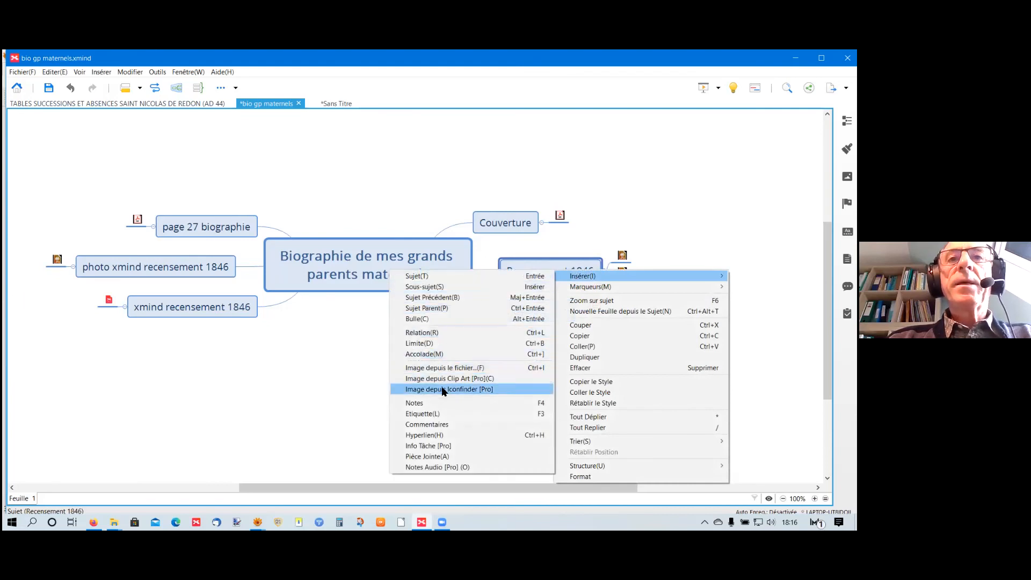
left_click(434, 456)
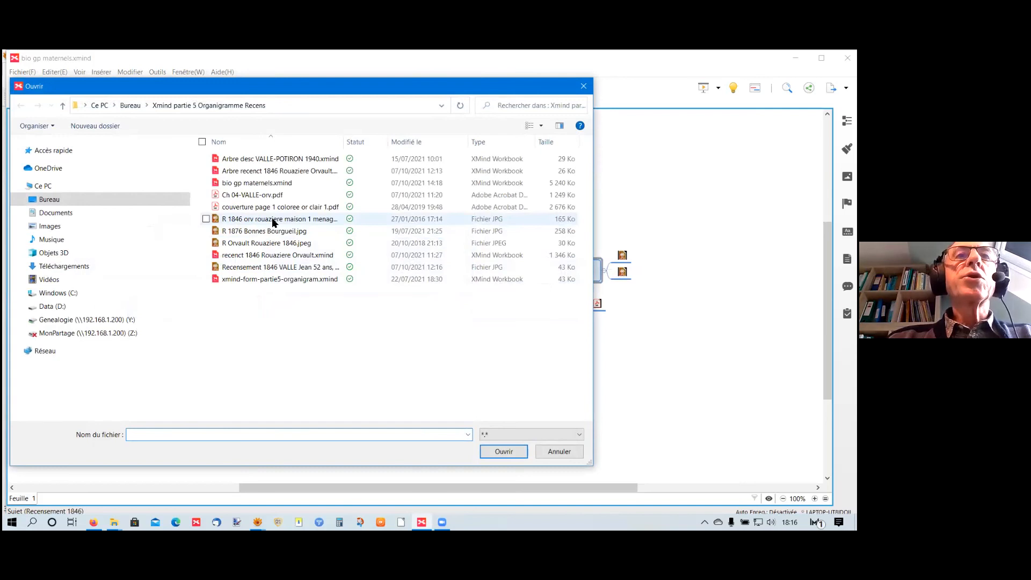
left_click(279, 219)
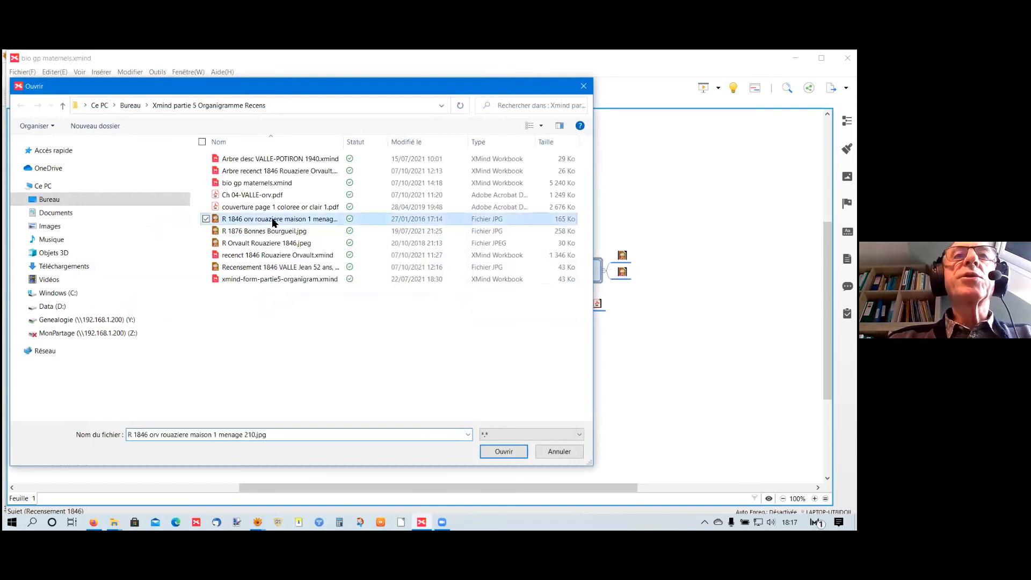
left_click(500, 452)
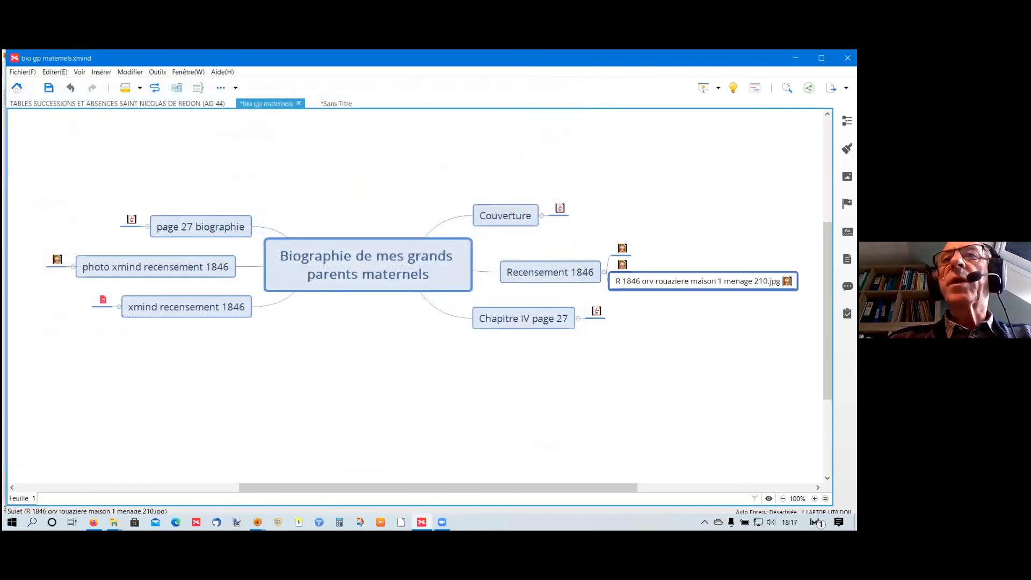
key("F2")
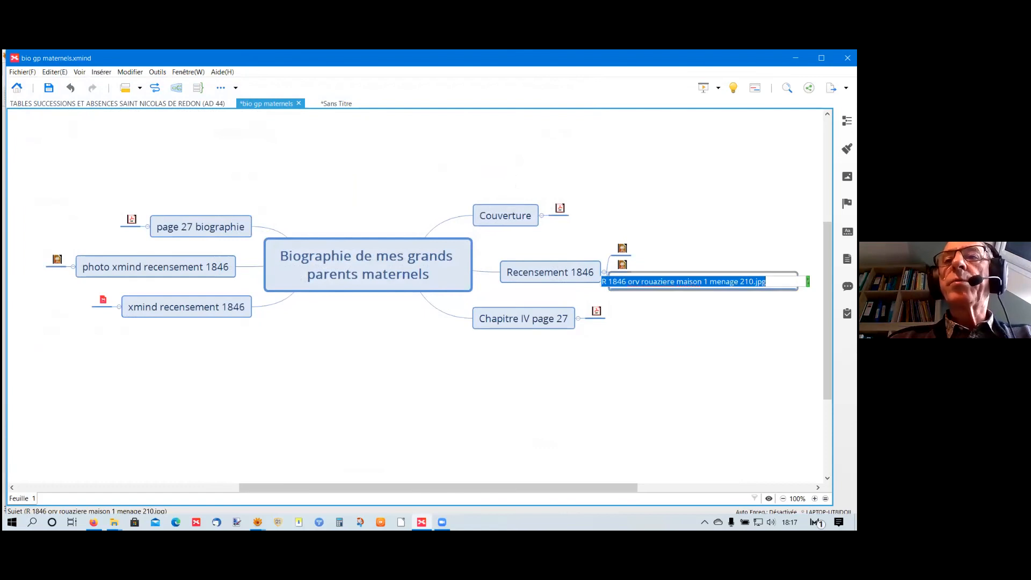
key("BackSpace")
key("Return")
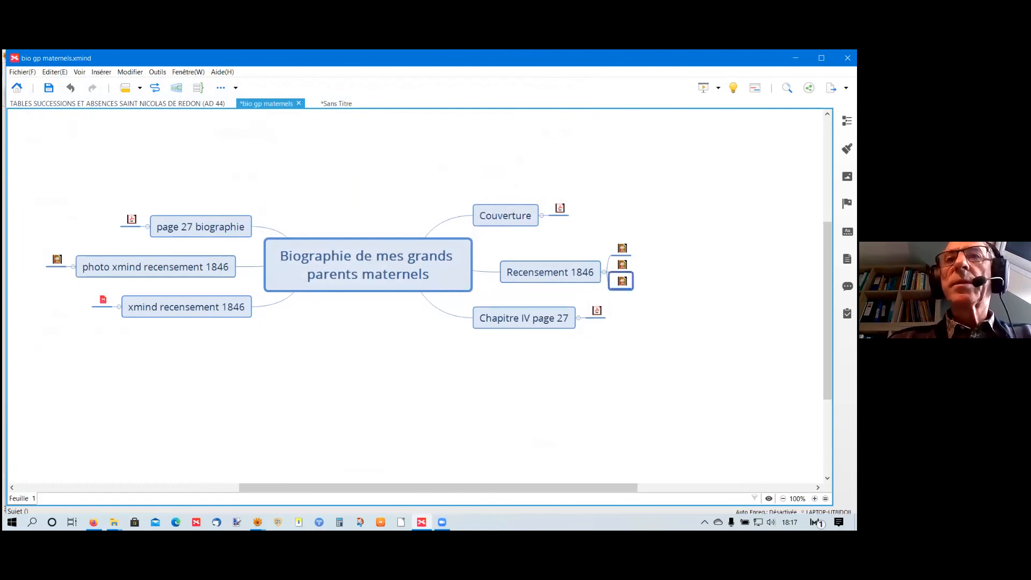
Step: Open the attached census file, close the image viewer and delete the attachment subtopic
double_click(623, 280)
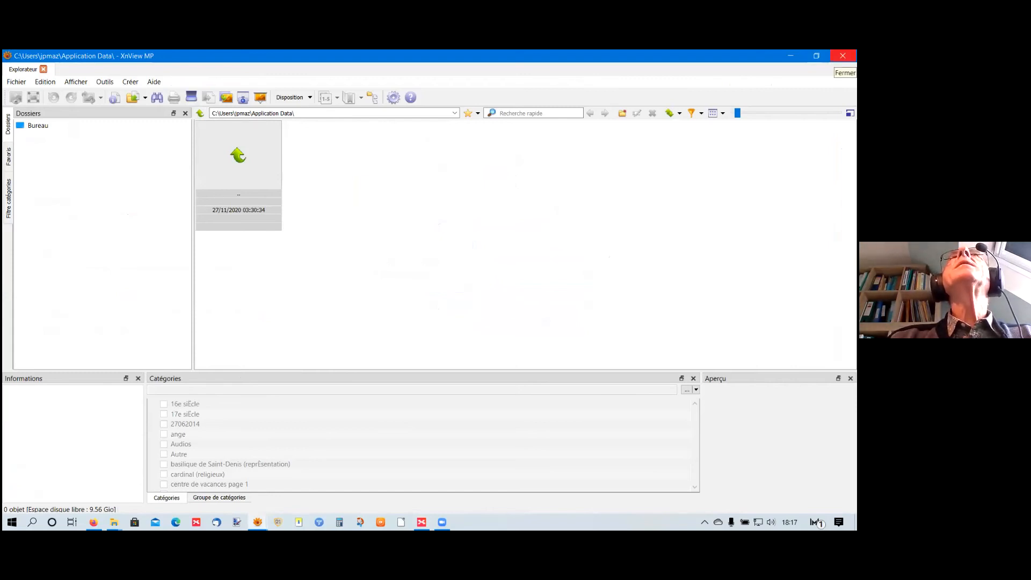
left_click(843, 56)
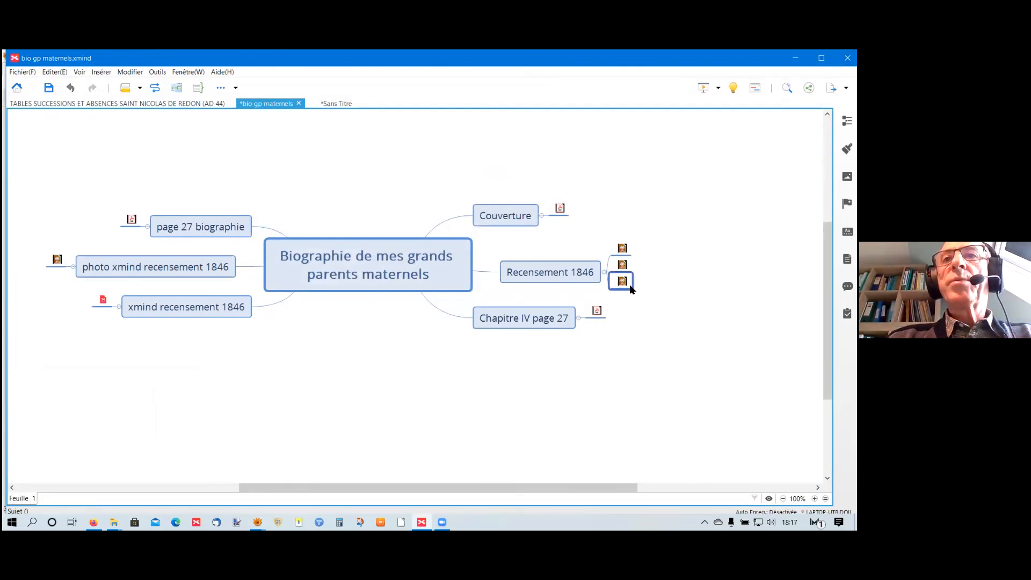
key("Delete")
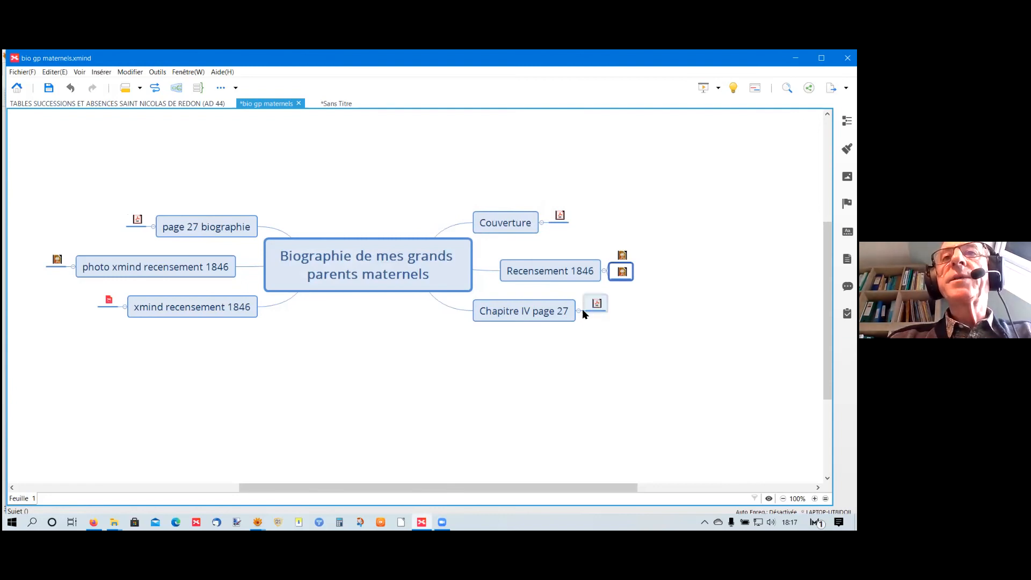
Step: Add a subtopic to the Chapitre IV page 27 topic
left_click(562, 317)
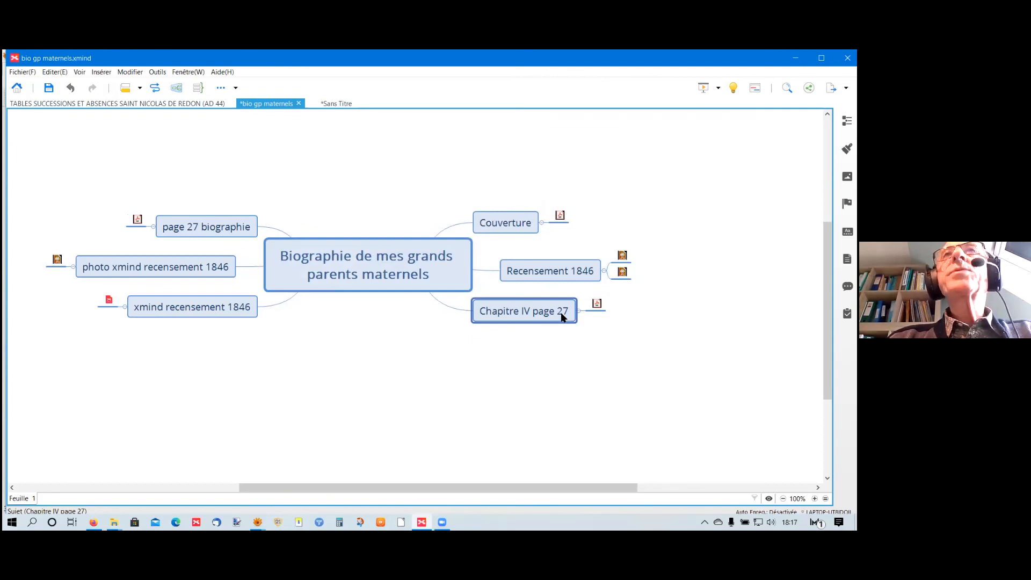
right_click(562, 317)
mouse_move(602, 106)
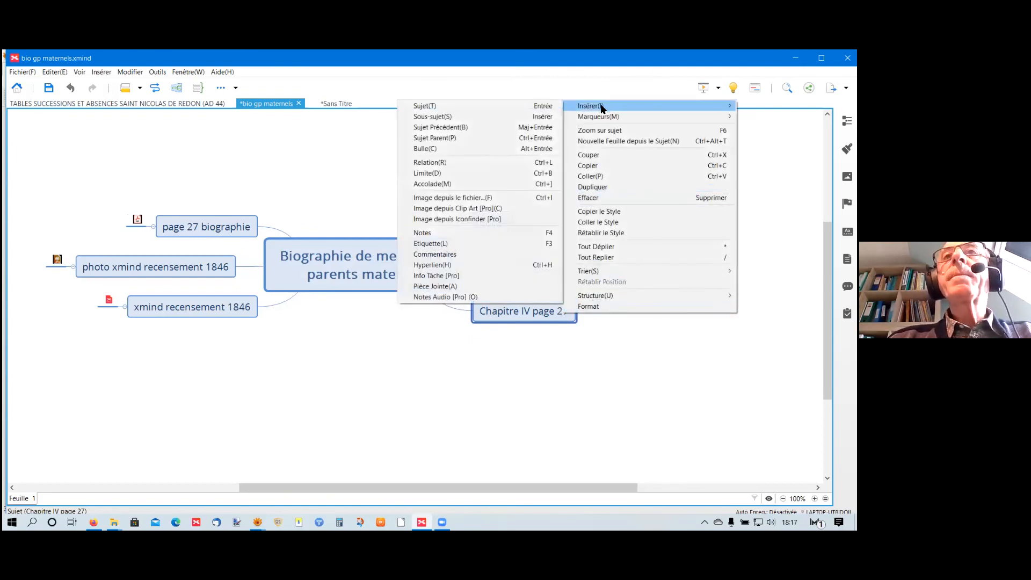
left_click(448, 116)
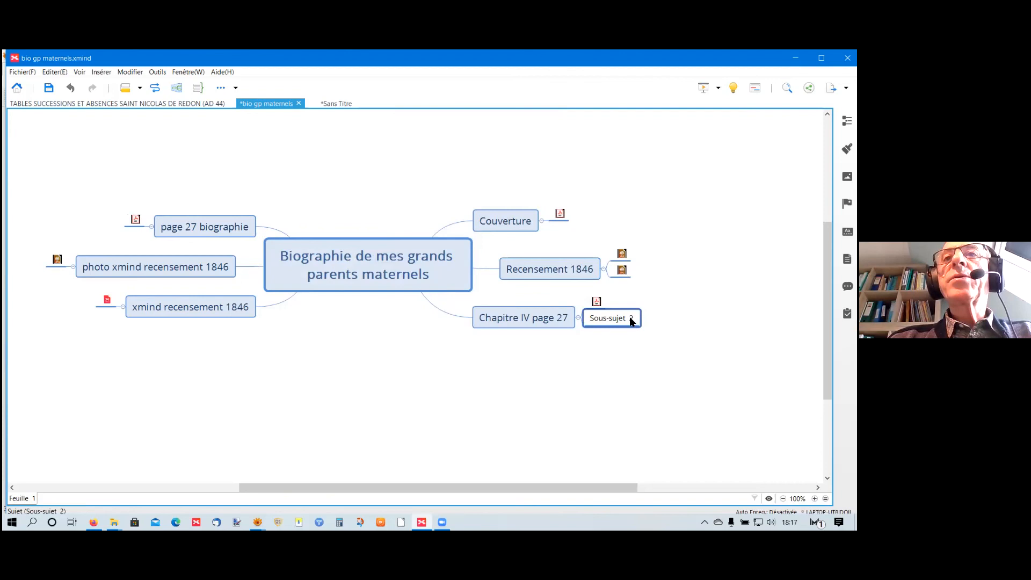
Step: Add a file hyperlink with an absolute path to Ch 04-VALLE-orv.pdf on the new Chapitre IV page 27 subtopic
left_click(109, 72)
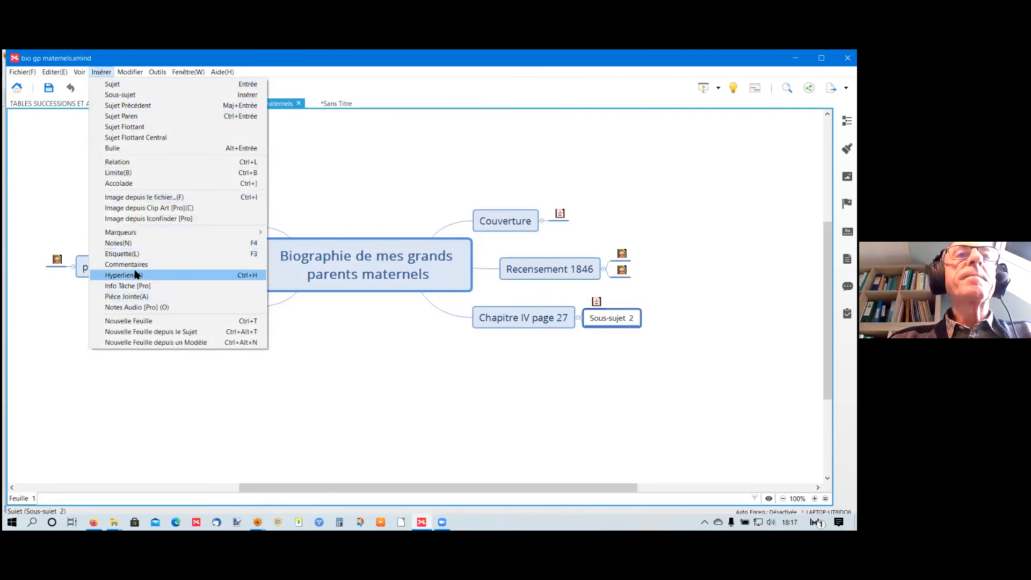
left_click(133, 275)
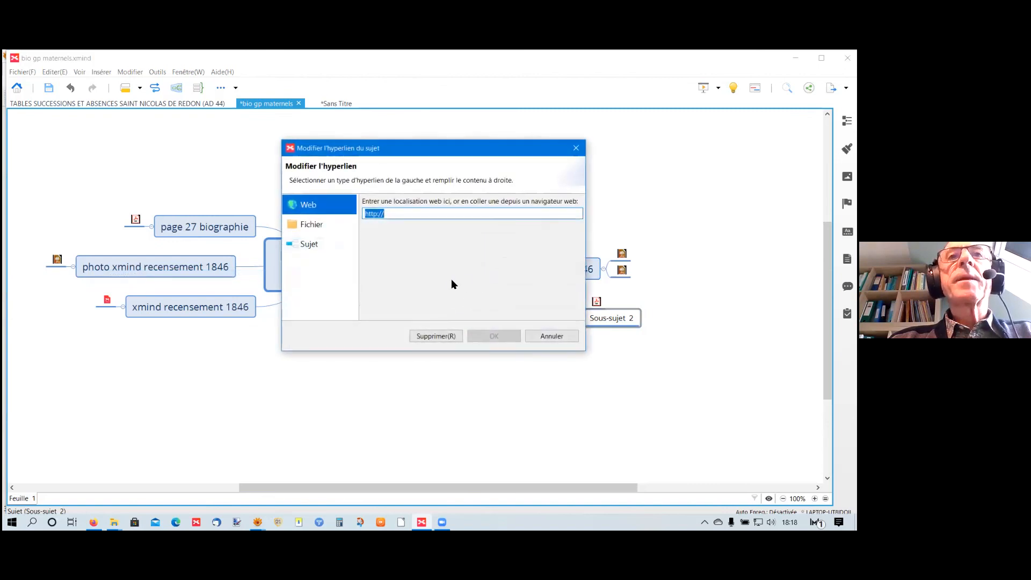
left_click(316, 228)
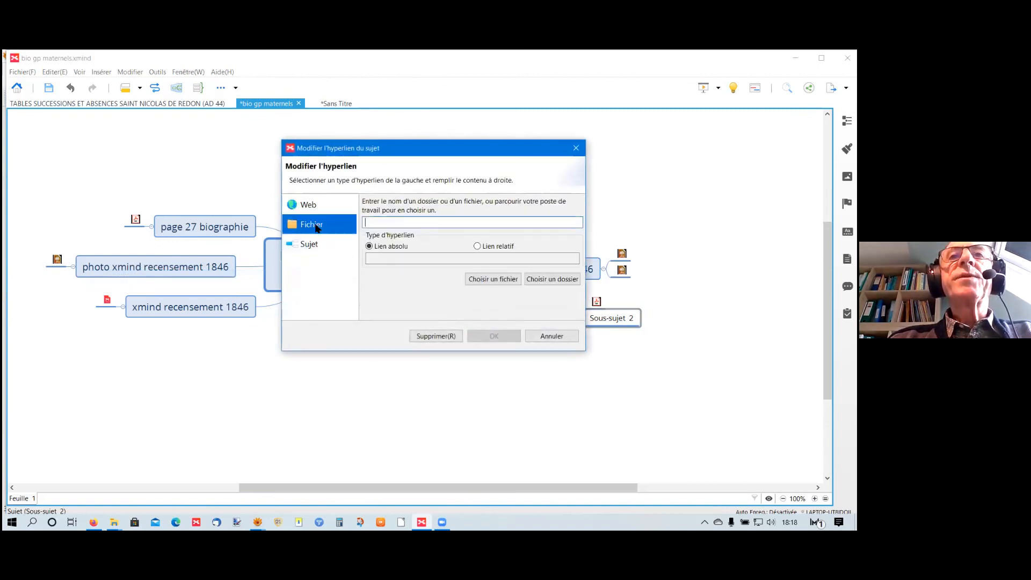
left_click(503, 279)
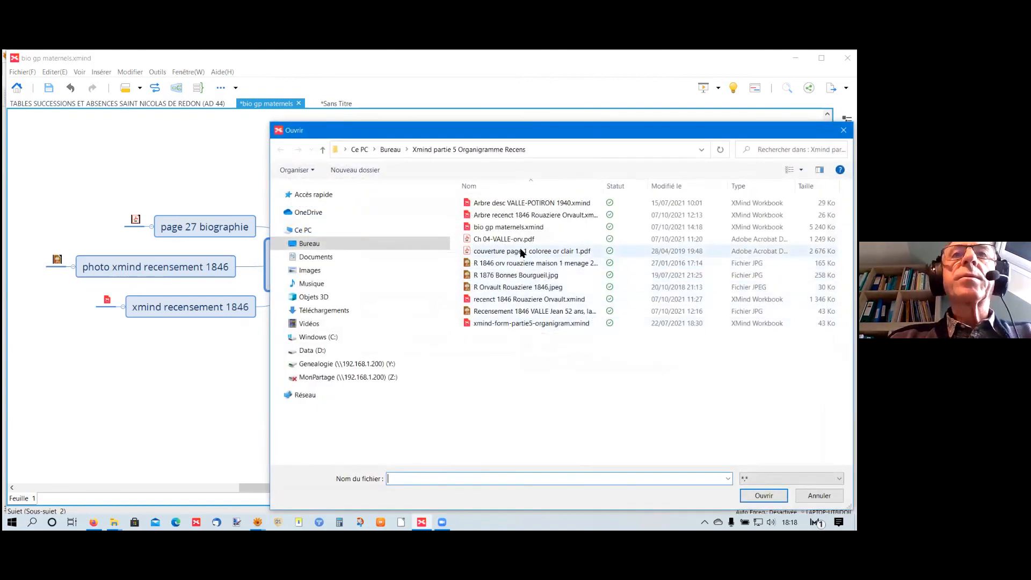
left_click(519, 240)
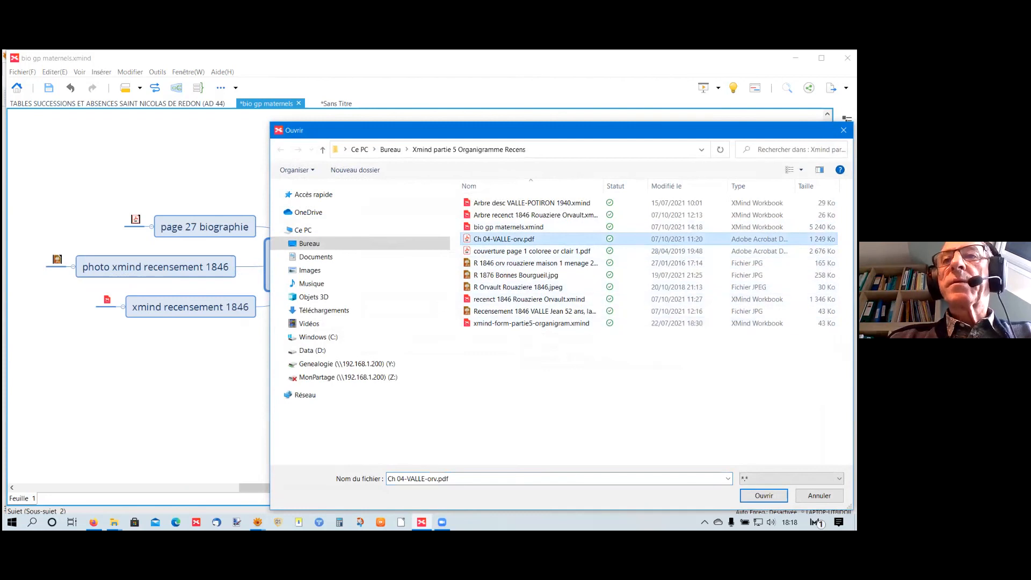
key("Return")
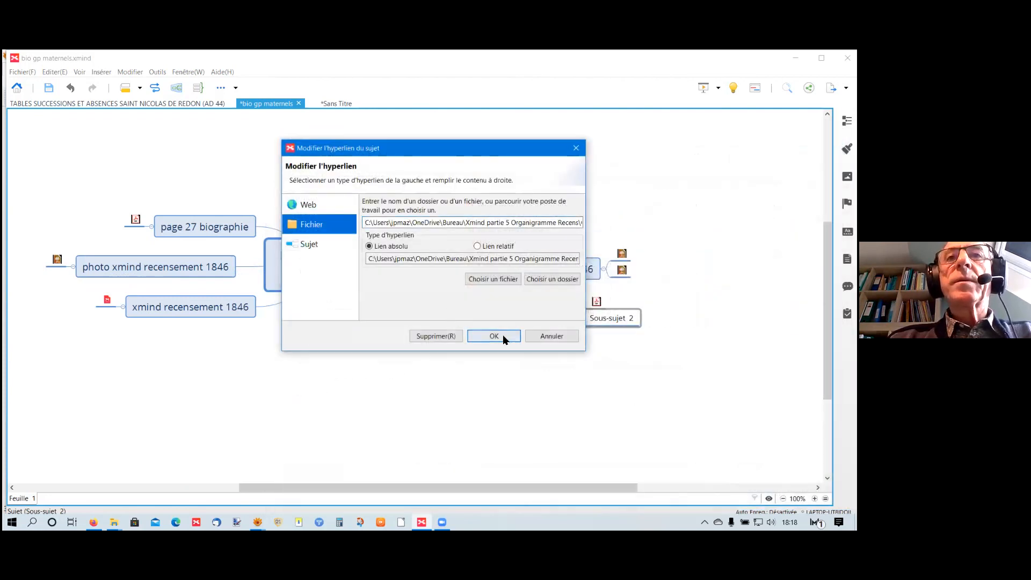
left_click(494, 335)
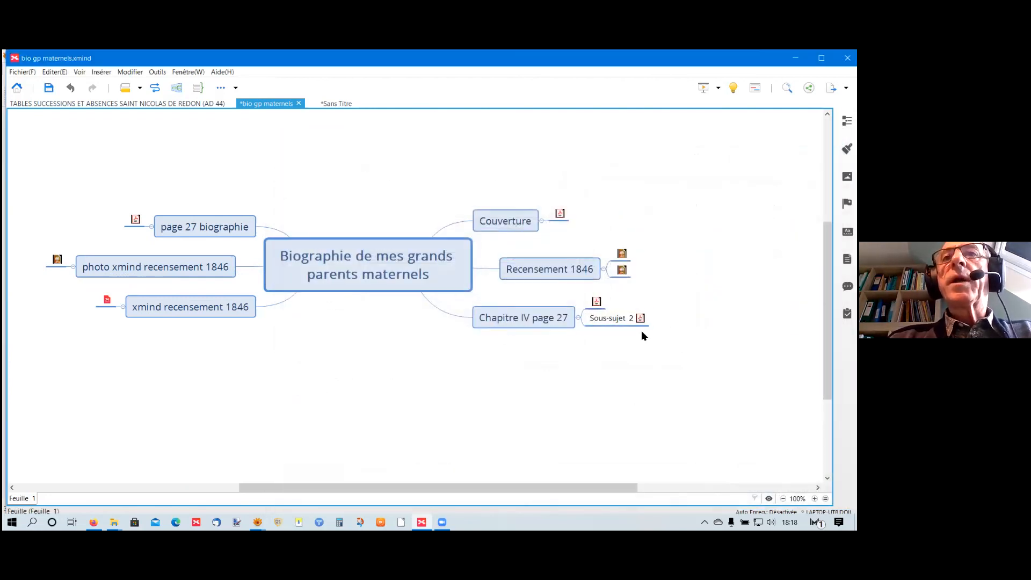
Step: Attach the file Ch 04-VALLE-orv.pdf to the Chapitre IV page 27 topic
left_click(547, 323)
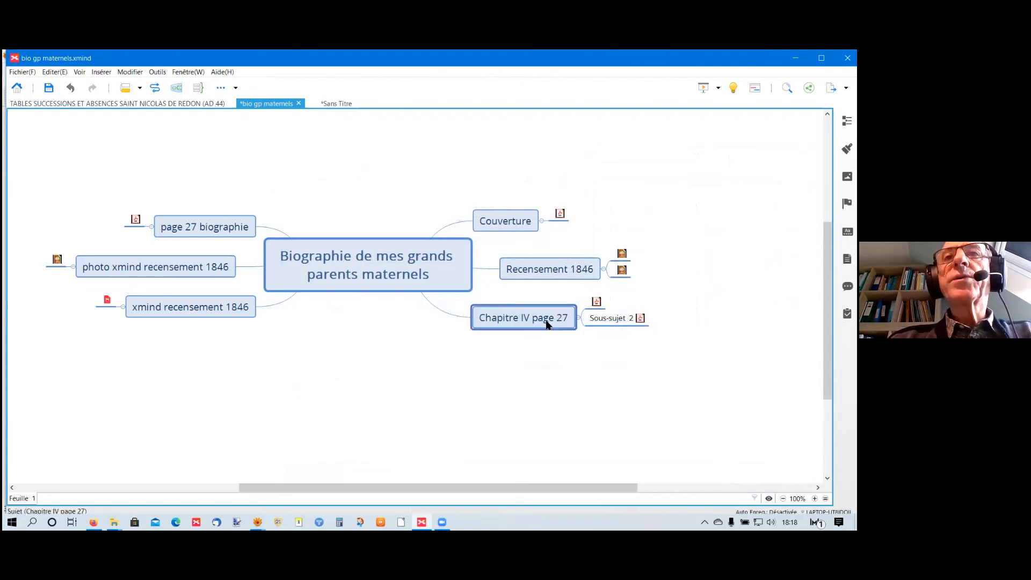
right_click(548, 322)
mouse_move(584, 112)
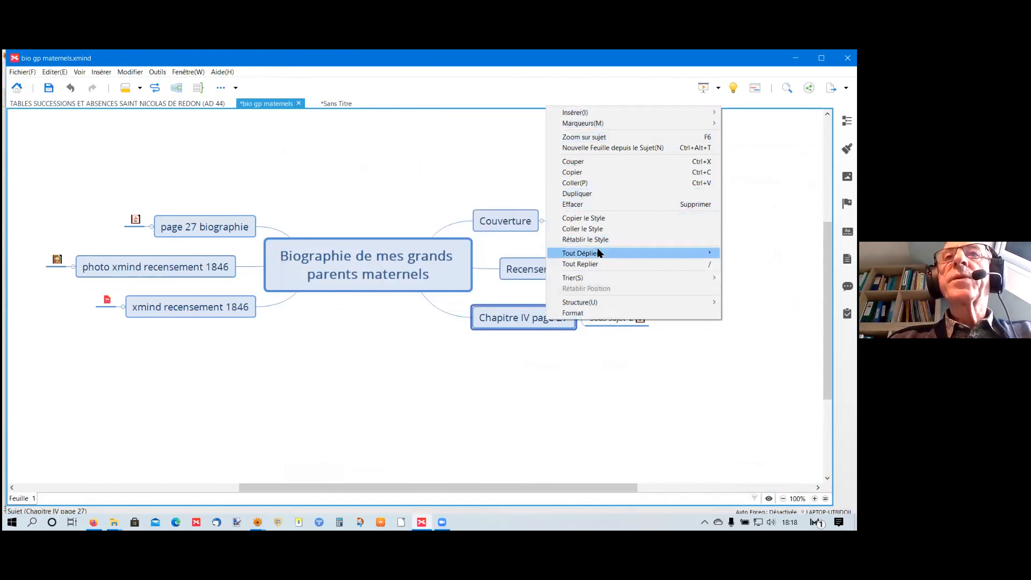
left_click(563, 368)
right_click(564, 318)
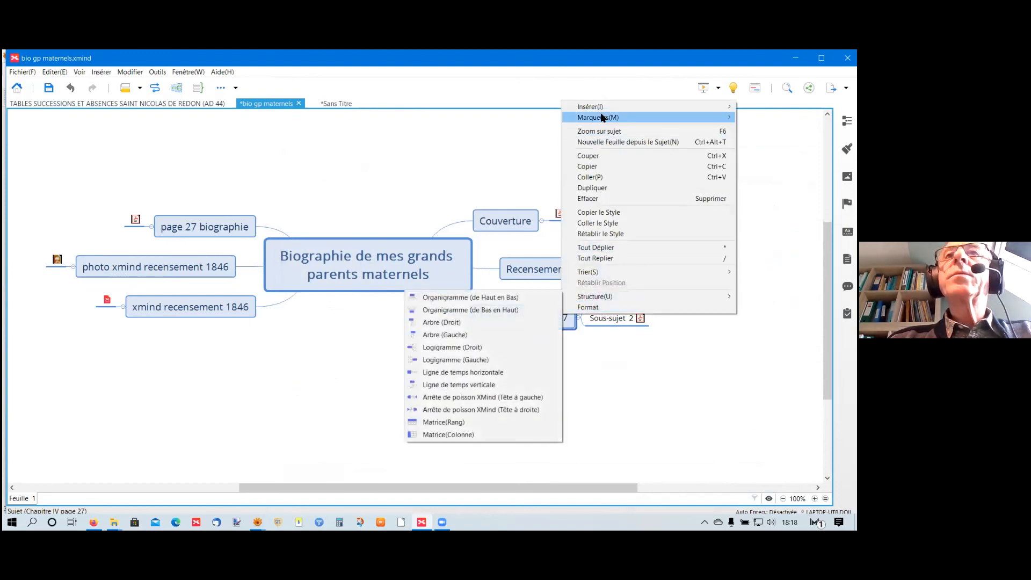
mouse_move(591, 106)
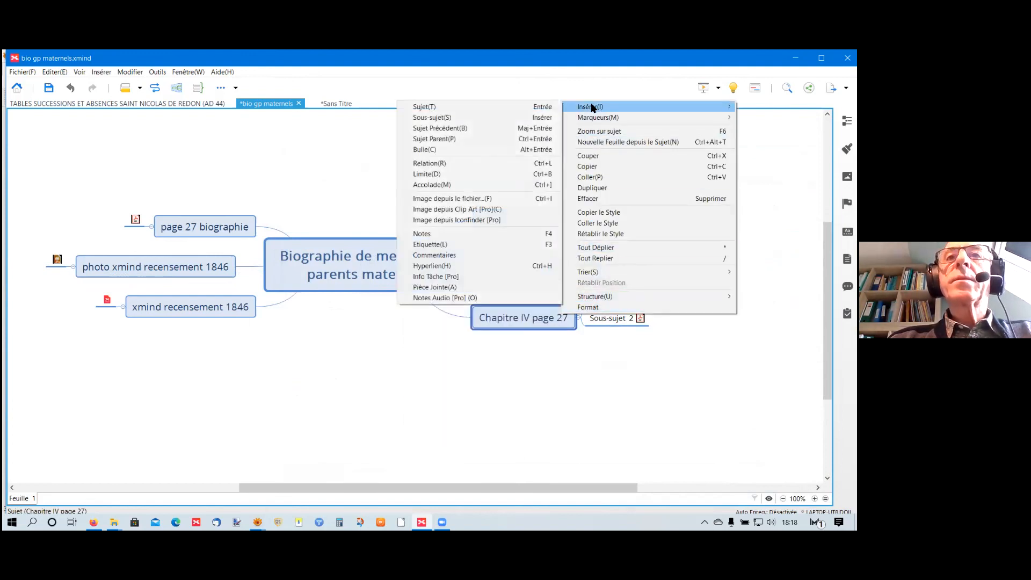
left_click(459, 286)
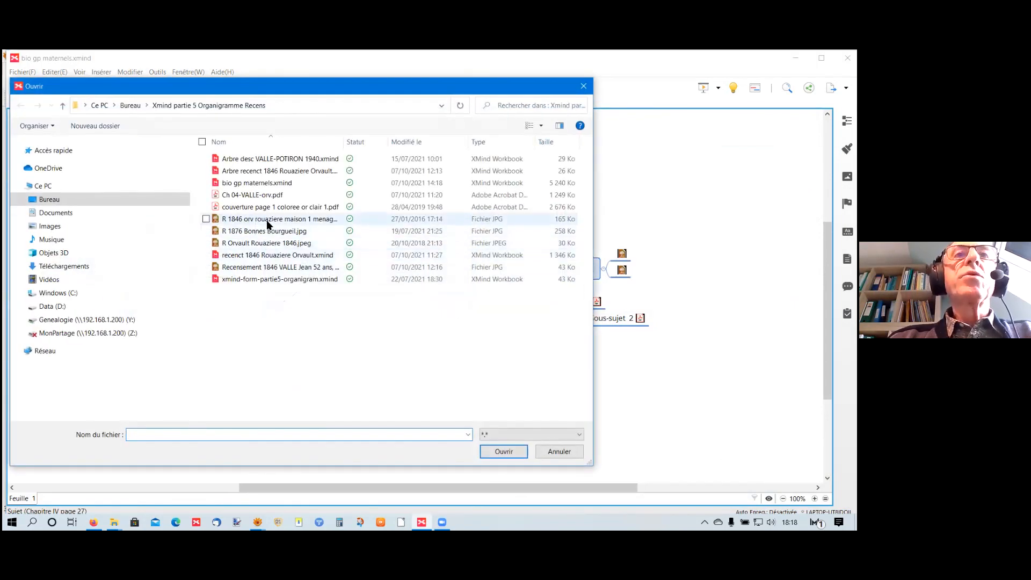
left_click(272, 196)
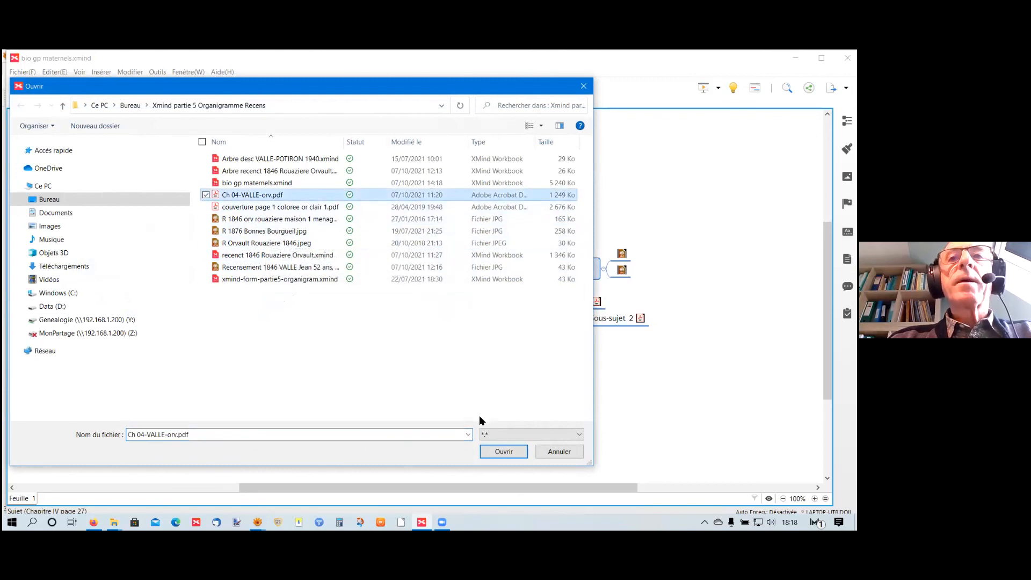
left_click(502, 450)
left_click(668, 343)
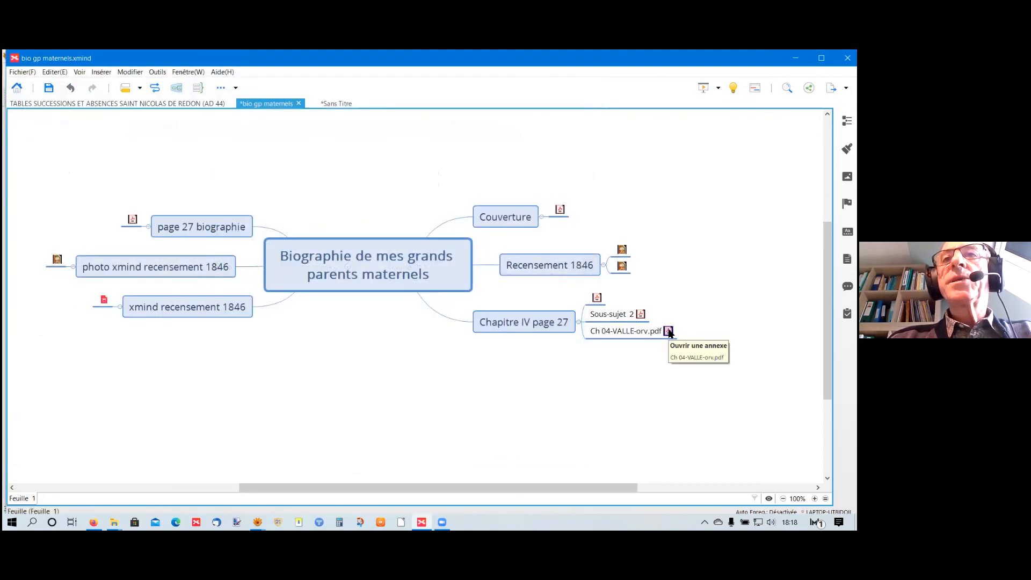
Step: Open the attached Ch 04-VALLE-orv.pdf, examine the 1846 census organization chart on page 3, and return to the mind map
left_click(668, 331)
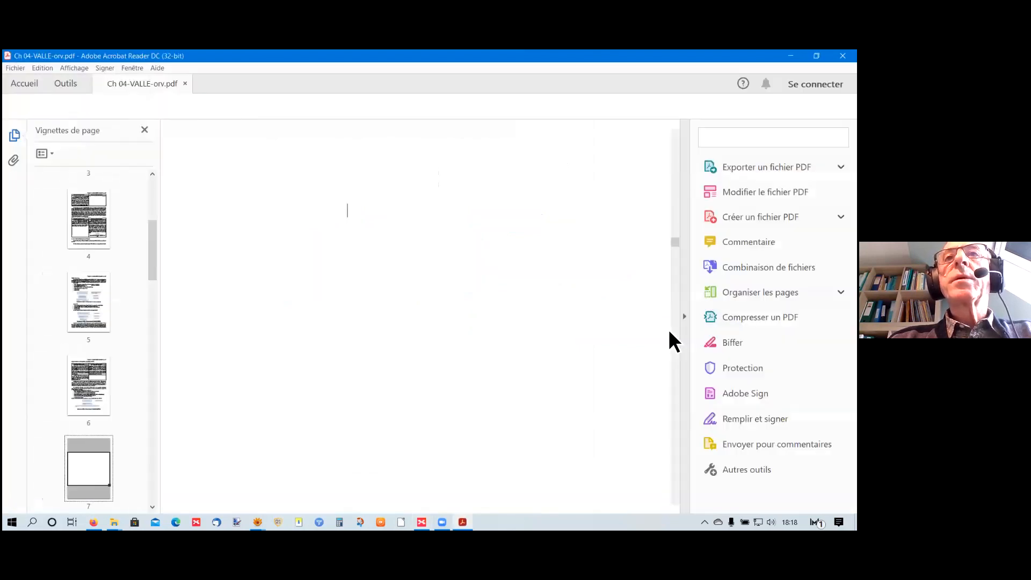
scroll(539, 367, "down", 2)
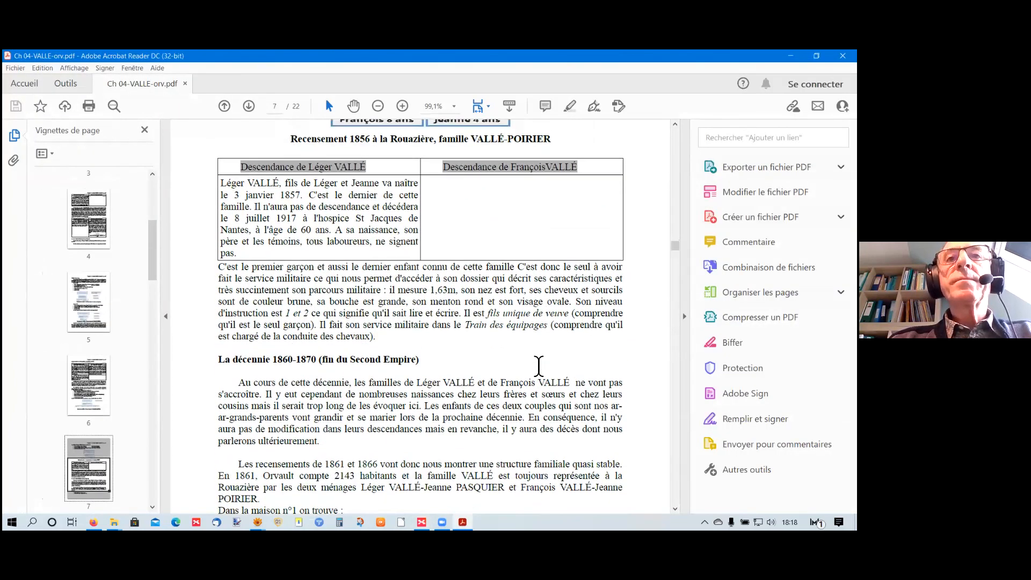
scroll(539, 367, "up", 1)
left_click_drag(675, 245, 673, 159)
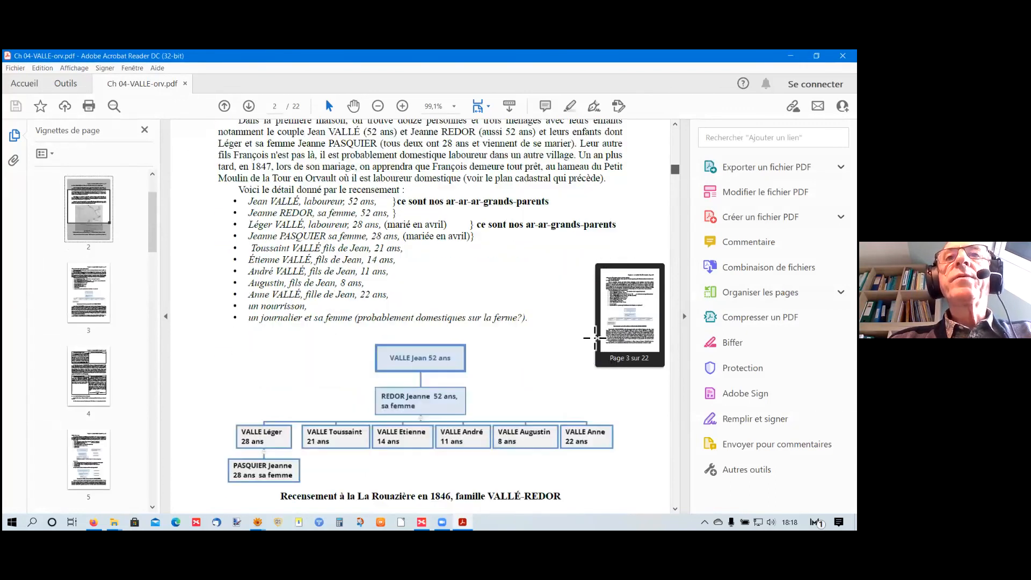
scroll(596, 337, "down", 3)
left_click(613, 322)
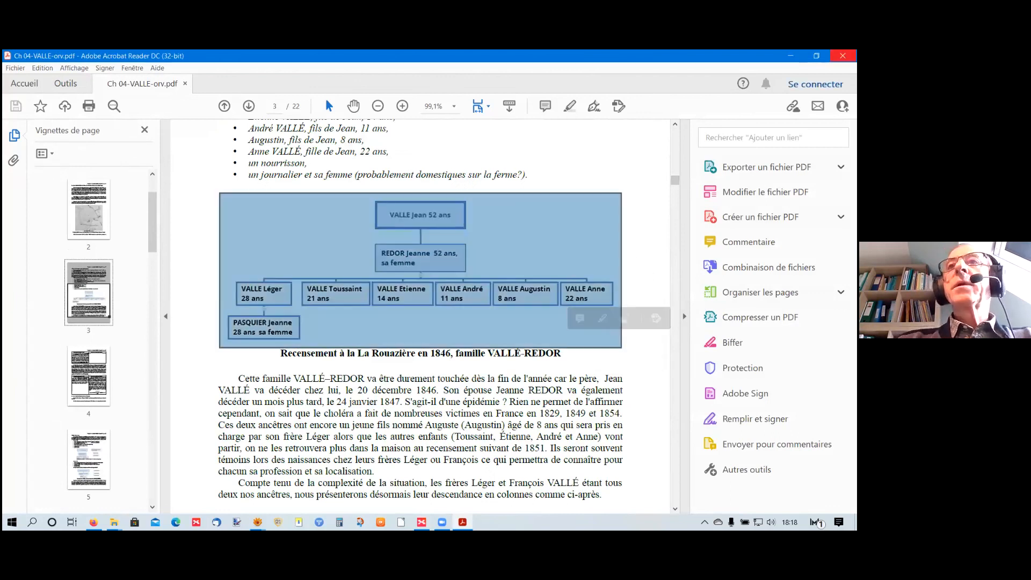
key("alt+Tab")
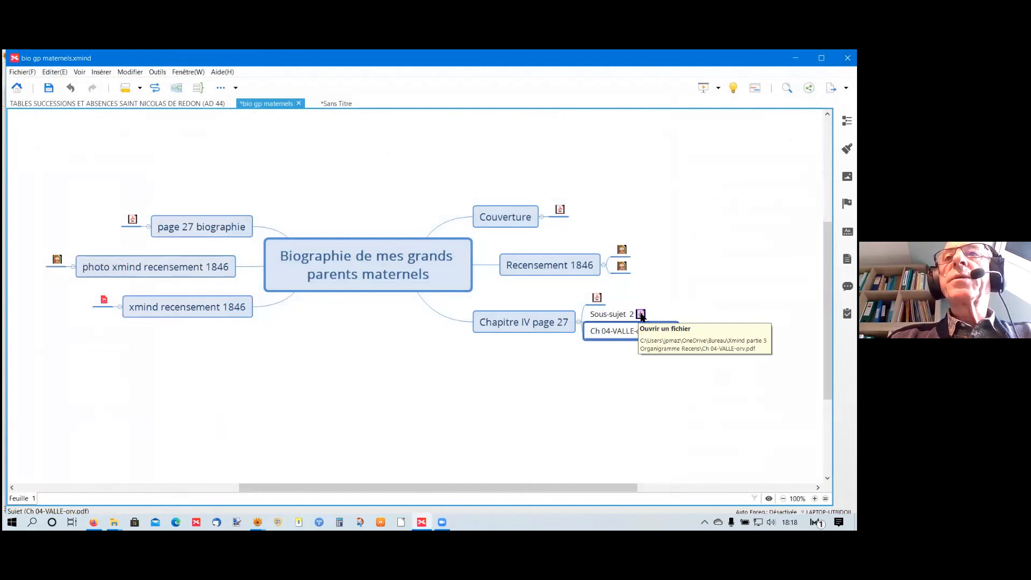
Step: Open the PDF hyperlinked on Sous-sujet 2, examine its 1846 census chart on page 3, and close the PDF reader
left_click(641, 314)
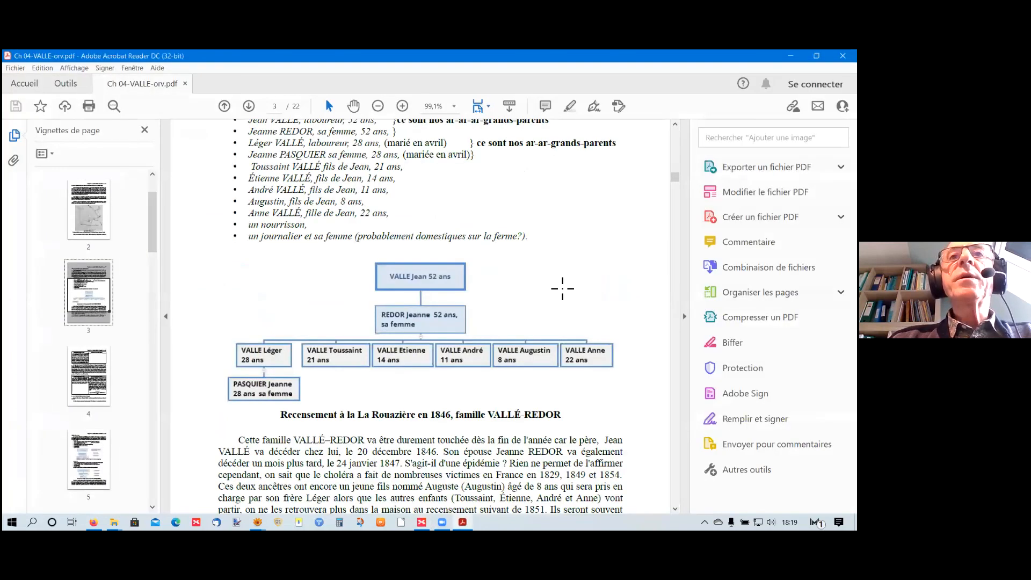
scroll(629, 251, "down", 2)
scroll(630, 263, "up", 2)
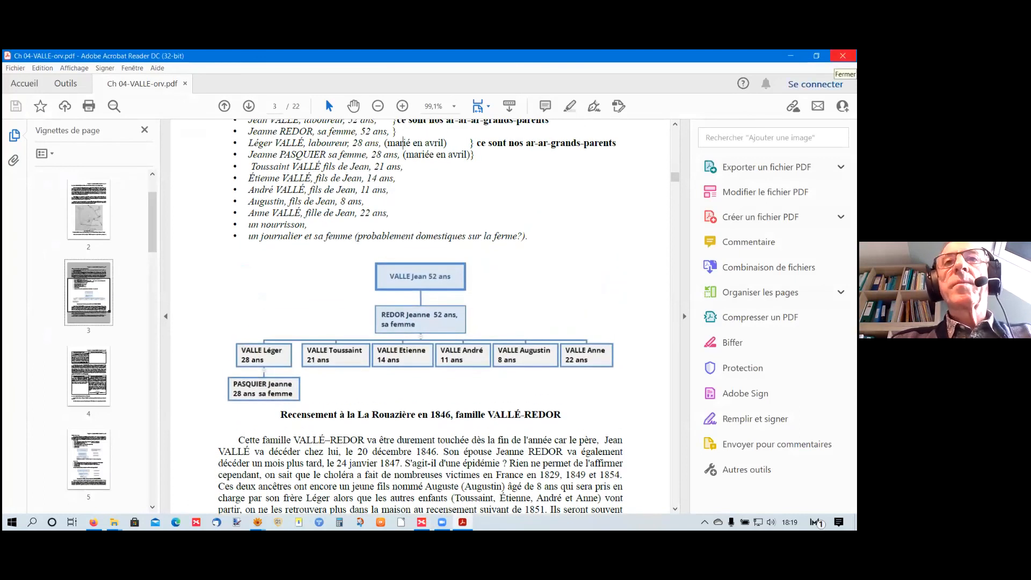
left_click(842, 55)
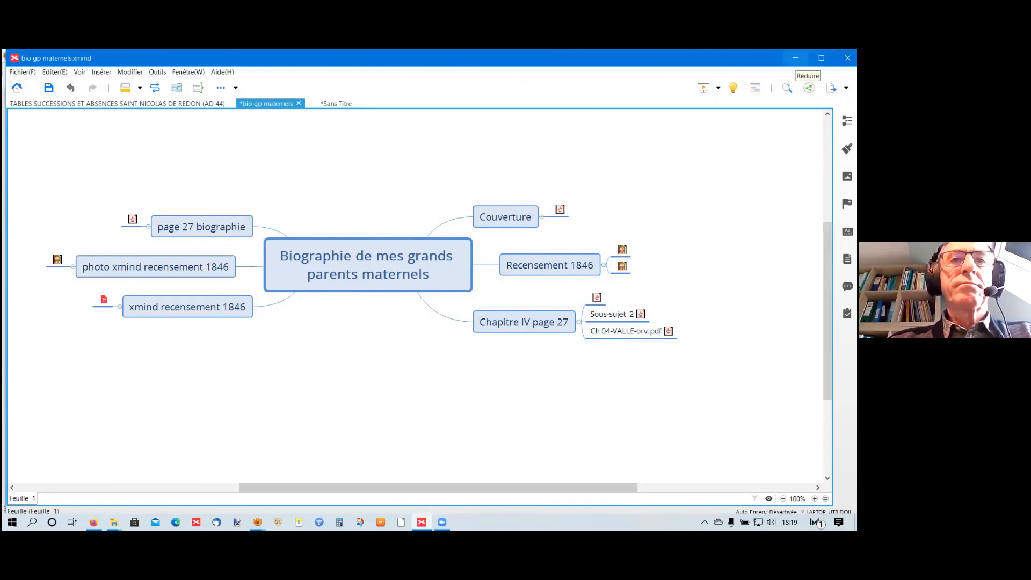
Step: Minimize the mind map window and close the Xmind partie 5 Organigramme Recens folder window and the census image viewer
left_click(795, 58)
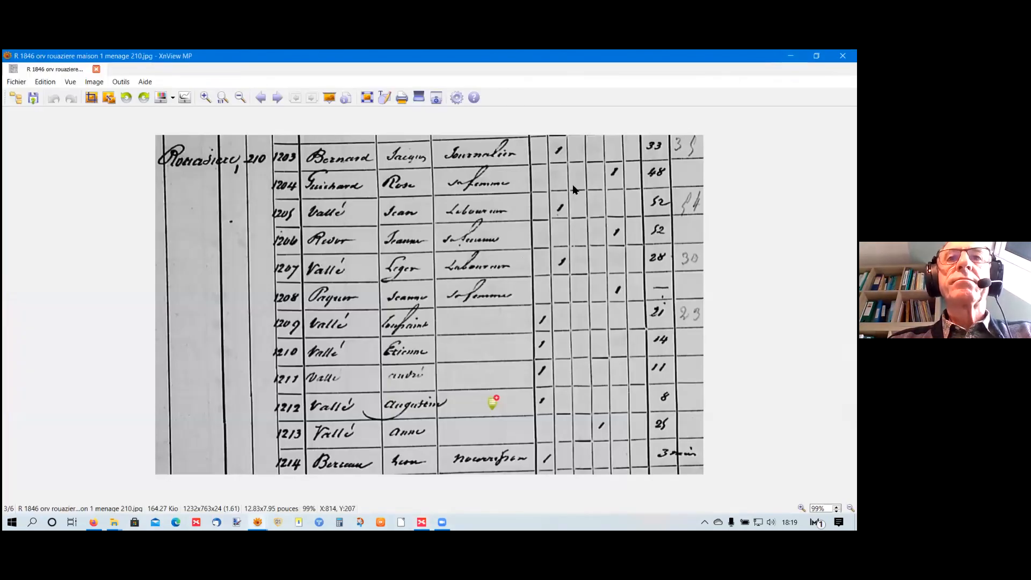
left_click(843, 55)
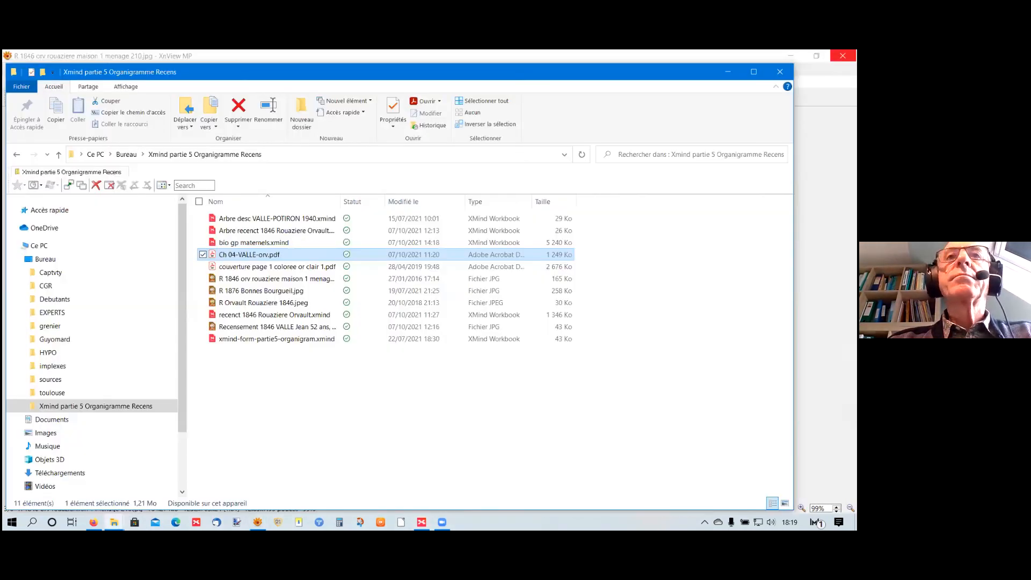
left_click(780, 71)
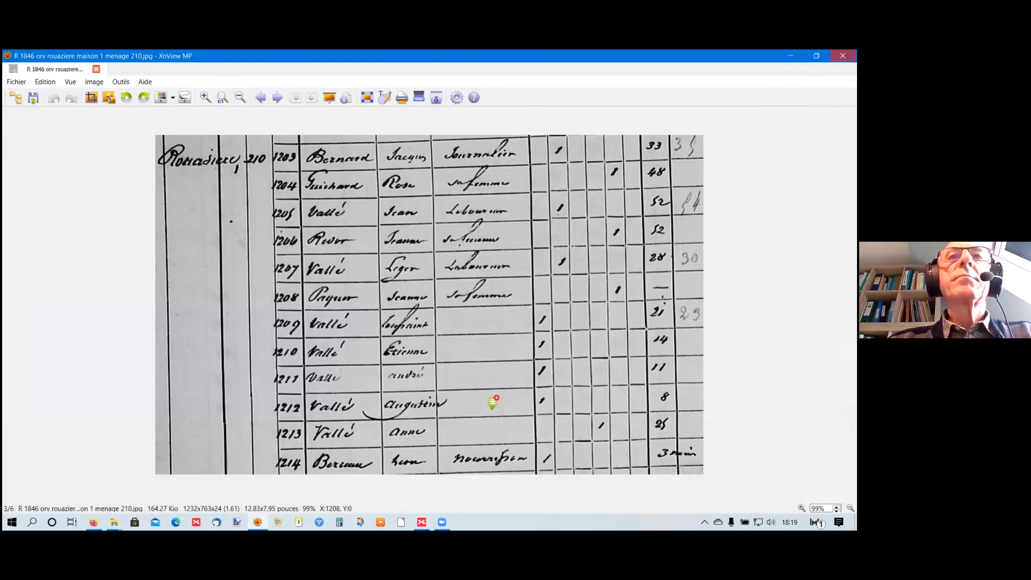
left_click(843, 56)
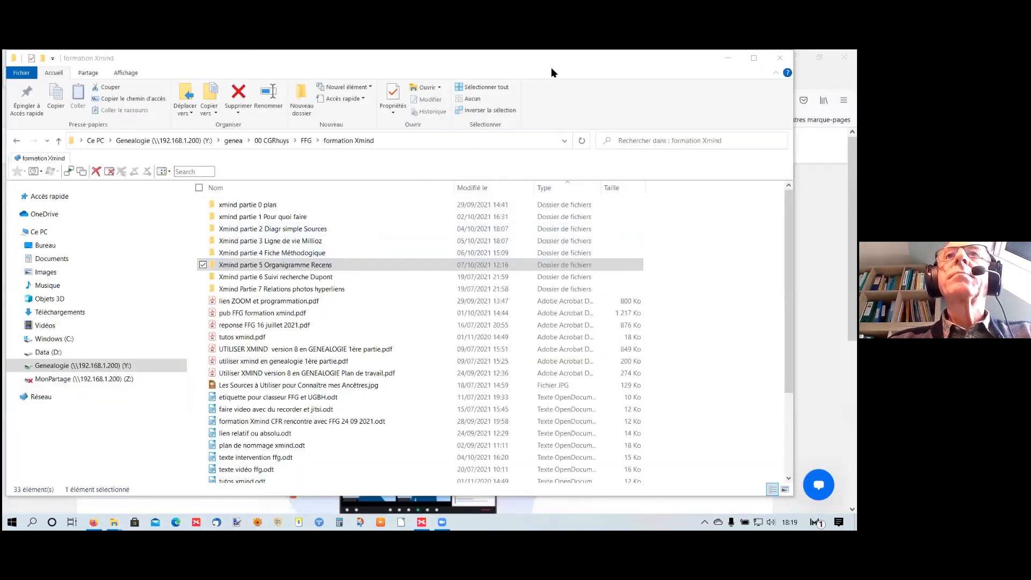